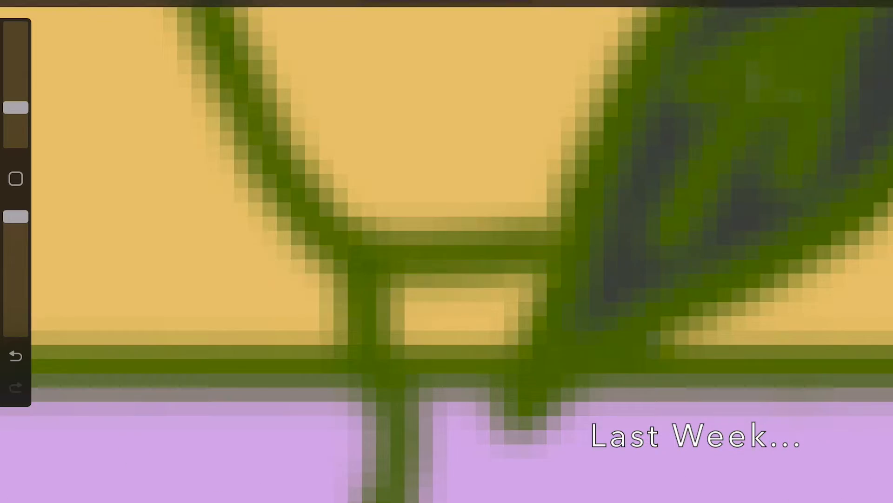
- Inspect the line work and coloring of the plant cabinet illustration, both up close and as a whole
{"action": "scroll", "coordinate": [447, 251], "scroll_direction": "down", "scroll_amount": 10}
{"action": "left_click_drag", "start_coordinate": [870, 3], "coordinate": [502, 196]}
{"action": "scroll", "coordinate": [446, 205], "scroll_direction": "up", "scroll_amount": 10}
{"action": "key", "text": "ctrl+z"}
{"action": "scroll", "coordinate": [446, 251], "scroll_direction": "down", "scroll_amount": 10}
{"action": "scroll", "coordinate": [279, 335], "scroll_direction": "up", "scroll_amount": 5}
{"action": "scroll", "coordinate": [447, 251], "scroll_direction": "down", "scroll_amount": 10}
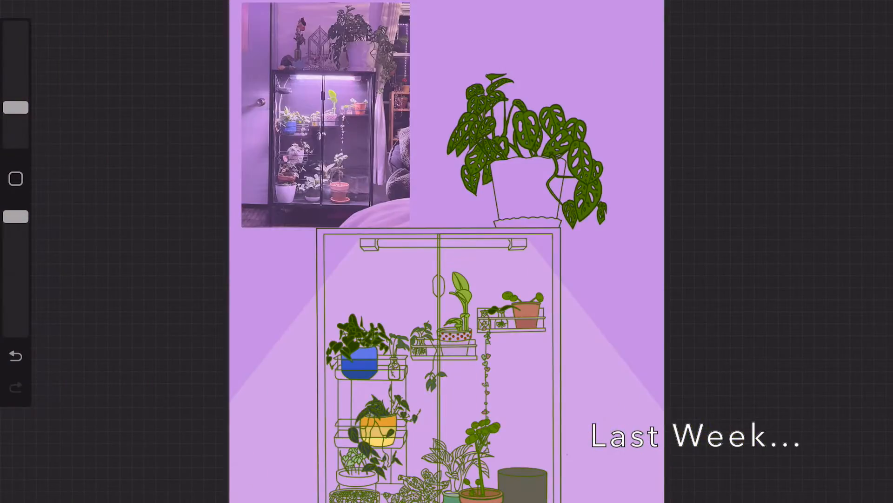
{"action": "scroll", "coordinate": [447, 252], "scroll_direction": "up", "scroll_amount": 10}
{"action": "scroll", "coordinate": [437, 251], "scroll_direction": "up", "scroll_amount": 5}
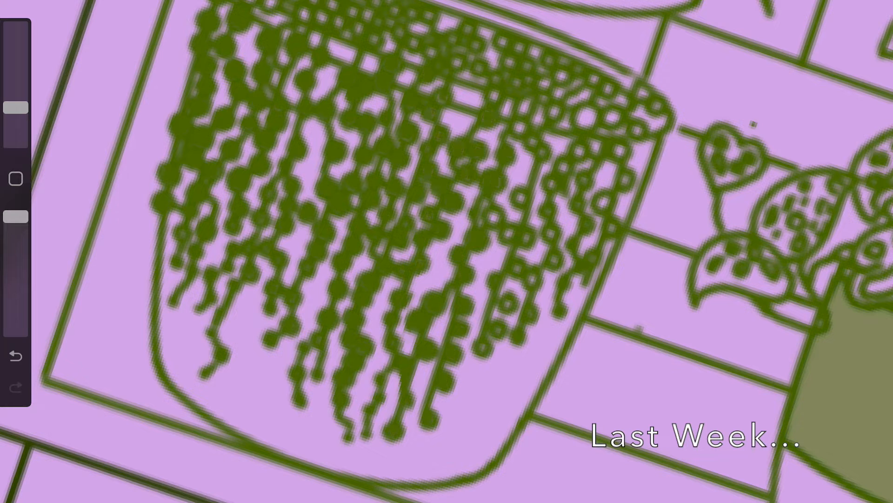
{"action": "scroll", "coordinate": [447, 251], "scroll_direction": "down", "scroll_amount": 5}
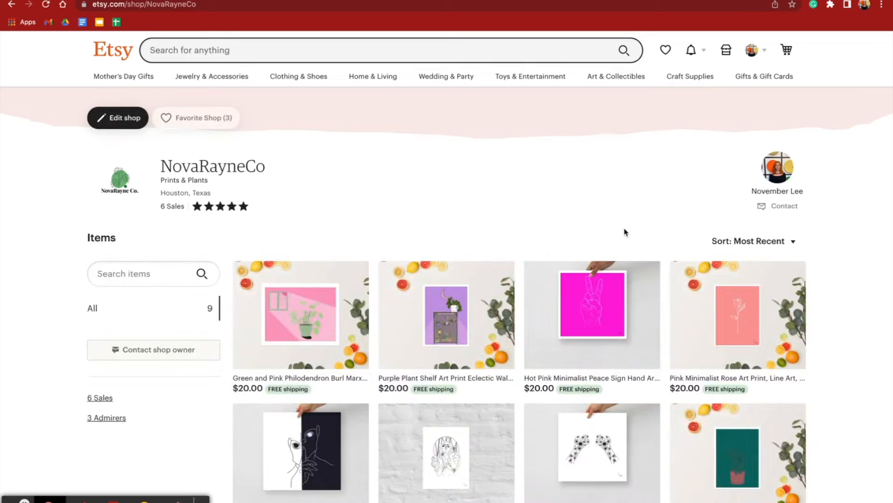
- Browse the NovaRayneCo Etsy shop's listings and open the green and pink philodendron print
{"action": "scroll", "coordinate": [625, 232], "scroll_direction": "down", "scroll_amount": 2}
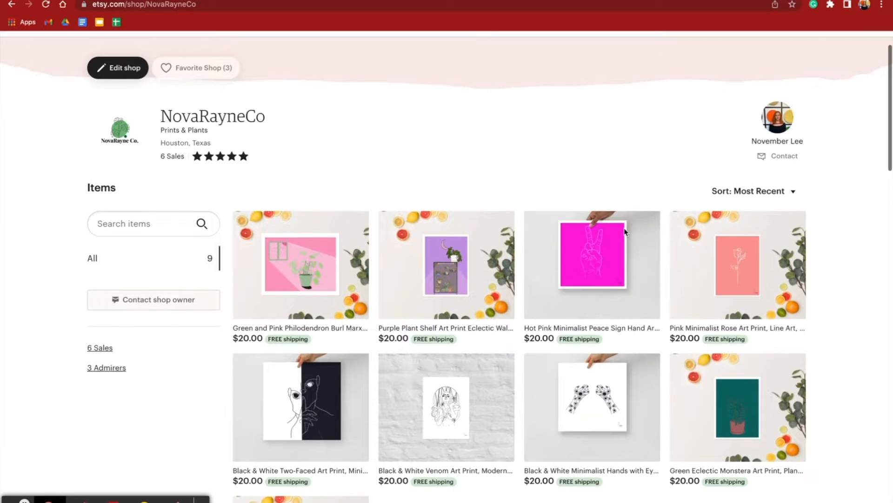
{"action": "scroll", "coordinate": [625, 232], "scroll_direction": "down", "scroll_amount": 1}
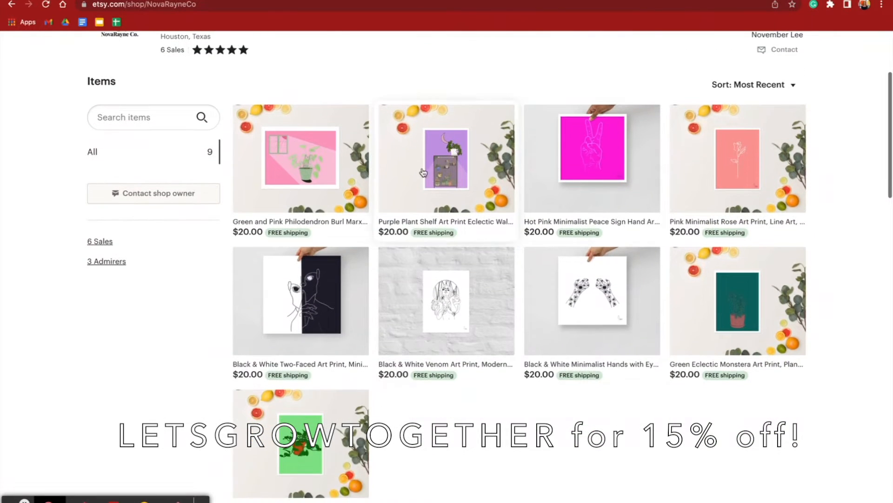
{"action": "left_click", "coordinate": [341, 168]}
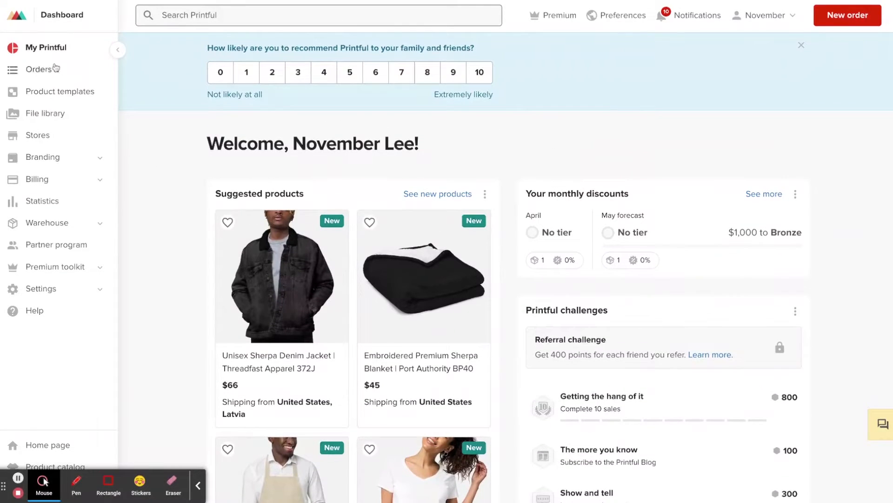
- Open the NovaRayneCo store in Printful and look through its synced art print products
{"action": "left_click", "coordinate": [44, 139]}
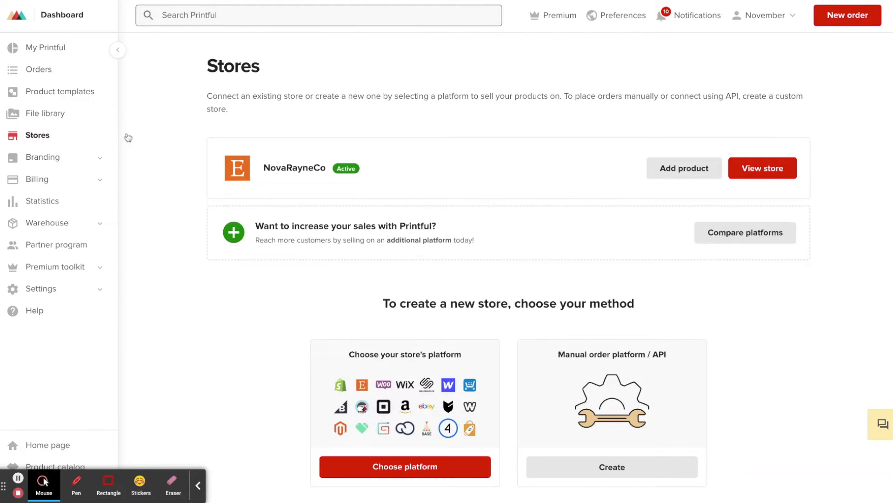
{"action": "left_click", "coordinate": [303, 171]}
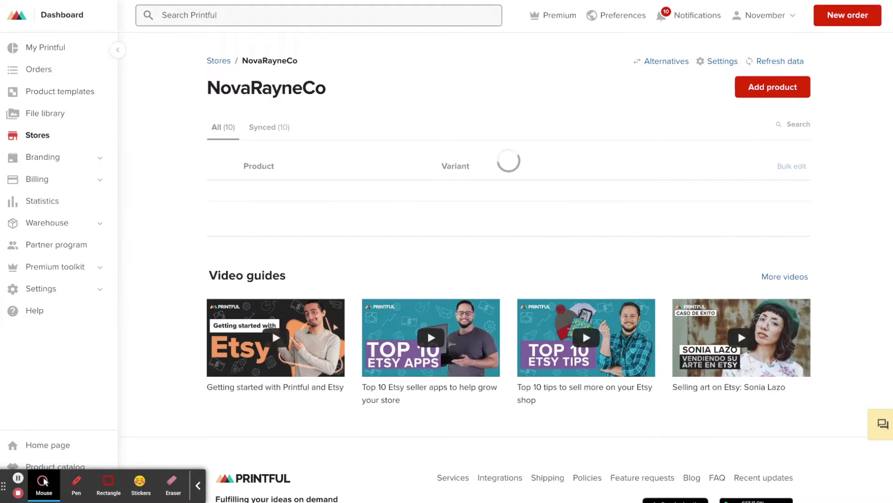
{"action": "scroll", "coordinate": [489, 252], "scroll_direction": "down", "scroll_amount": 5}
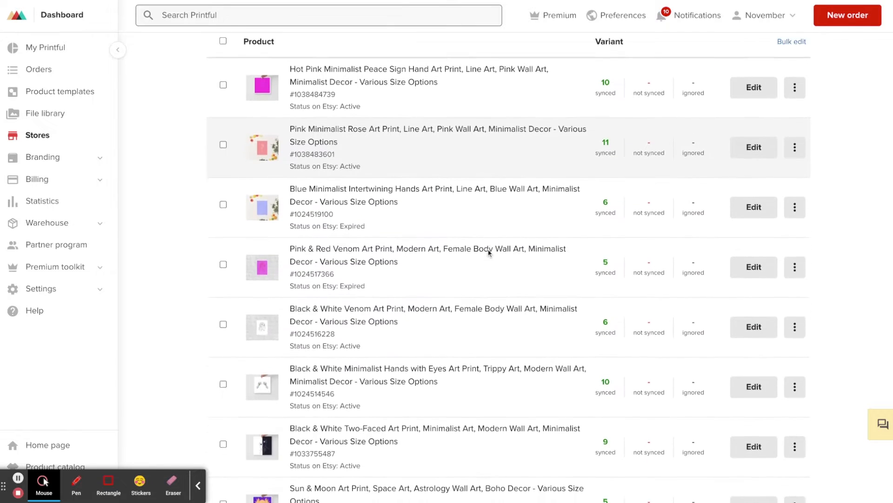
{"action": "scroll", "coordinate": [619, 204], "scroll_direction": "down", "scroll_amount": 3}
{"action": "scroll", "coordinate": [618, 204], "scroll_direction": "up", "scroll_amount": 8}
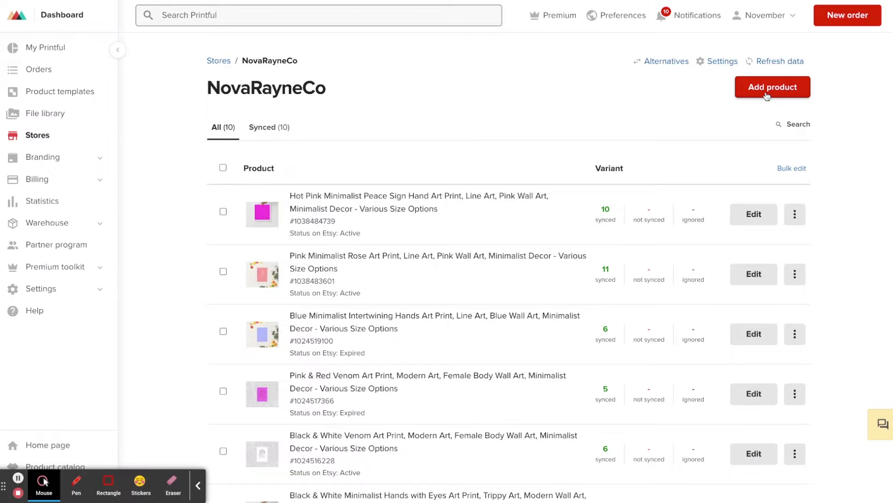
- Start adding a product to the NovaRayneCo store and browse to the Posters category under Home & living
{"action": "left_click", "coordinate": [766, 95]}
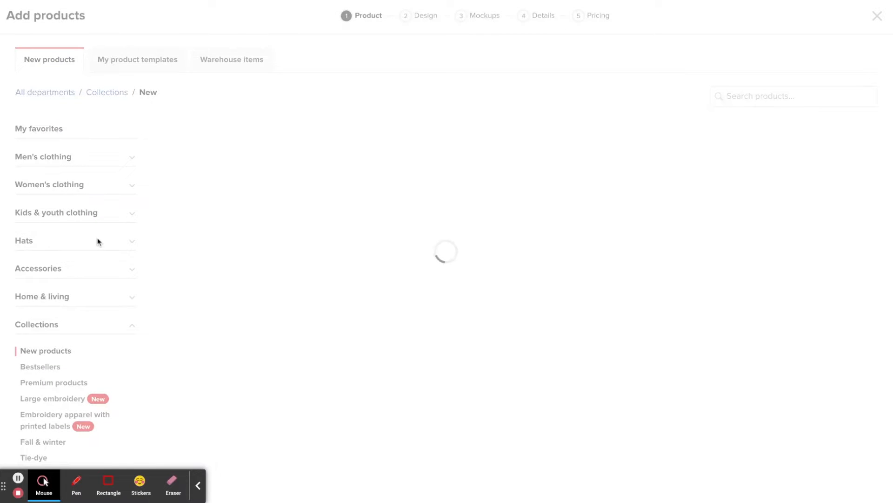
{"action": "scroll", "coordinate": [73, 339], "scroll_direction": "down", "scroll_amount": 2}
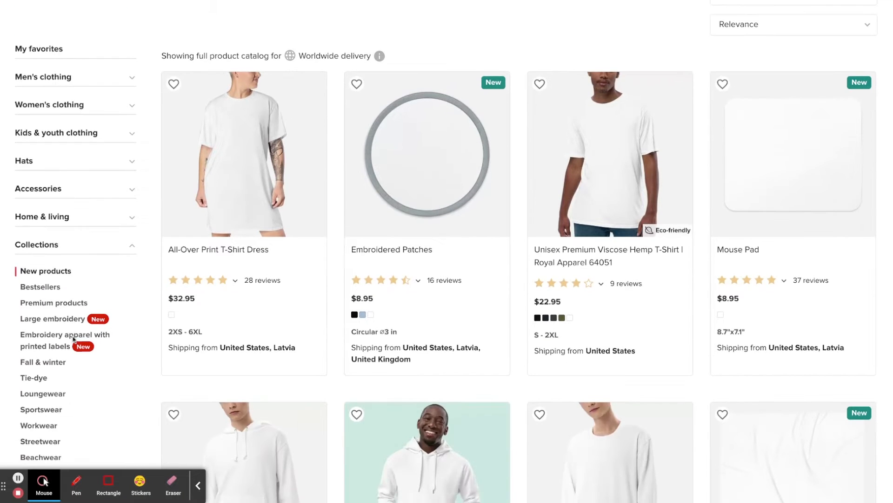
{"action": "scroll", "coordinate": [73, 340], "scroll_direction": "down", "scroll_amount": 3}
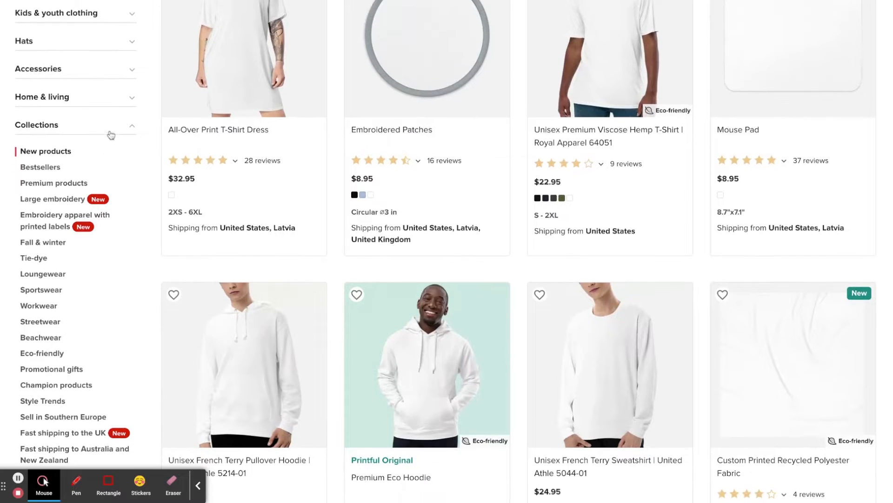
{"action": "left_click", "coordinate": [133, 97]}
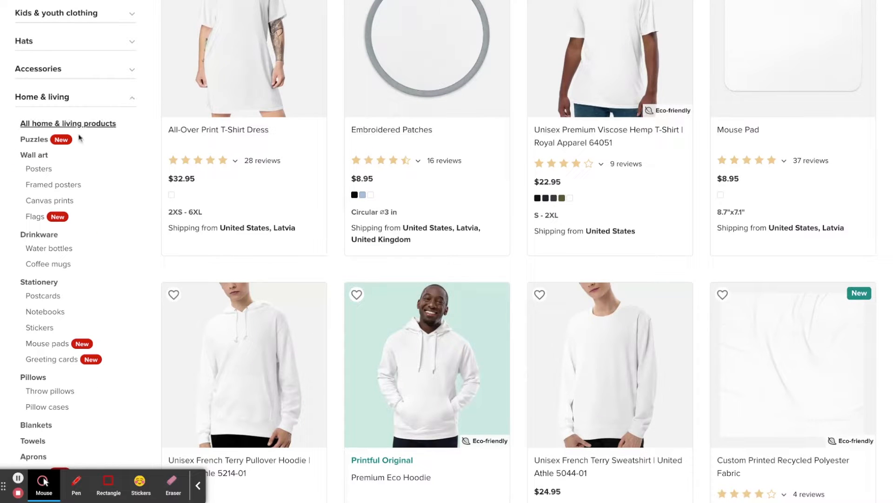
{"action": "left_click", "coordinate": [39, 169]}
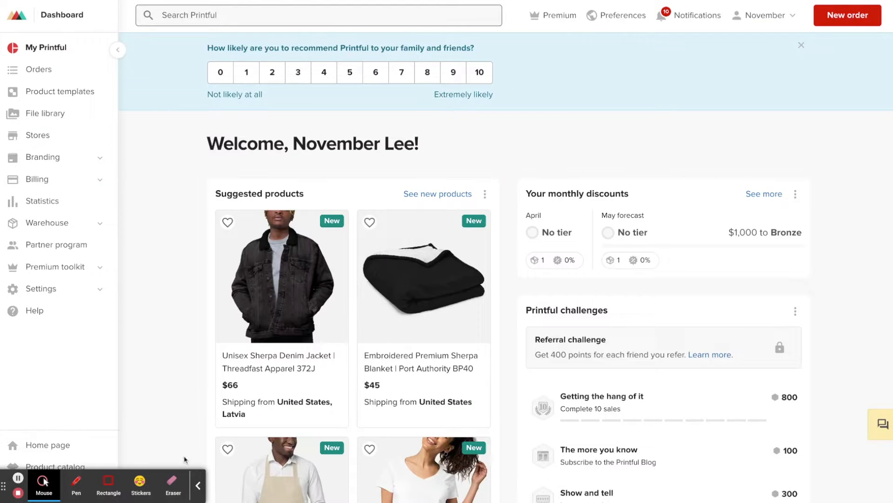
- Add a product to the NovaRayneCo store, choosing Enhanced Matte Paper Poster (in) from the Home & living posters
{"action": "left_click", "coordinate": [37, 135]}
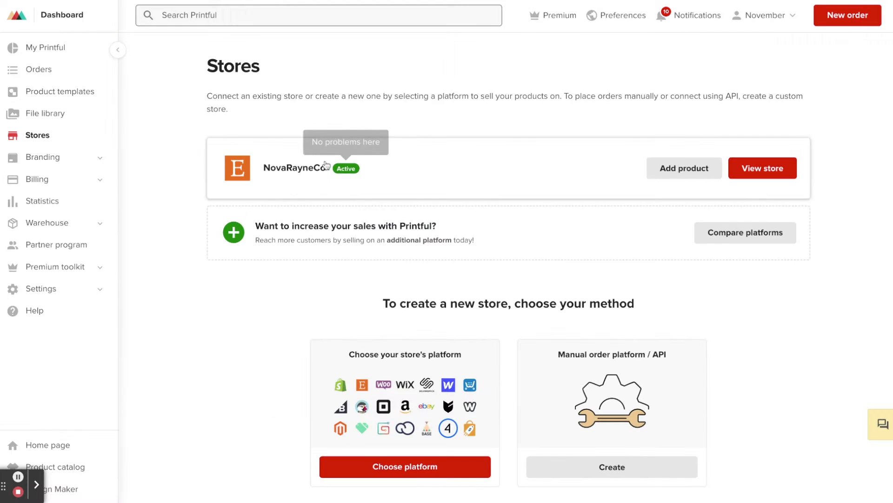
{"action": "left_click", "coordinate": [681, 168]}
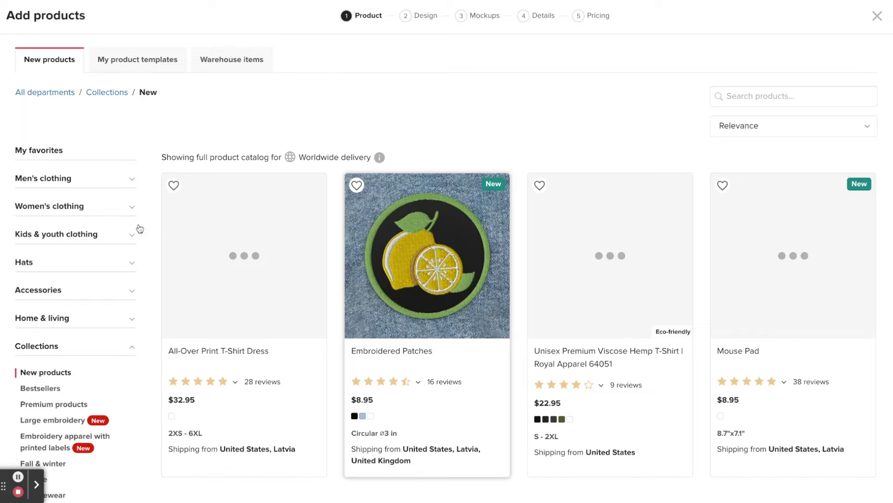
{"action": "left_click", "coordinate": [77, 326]}
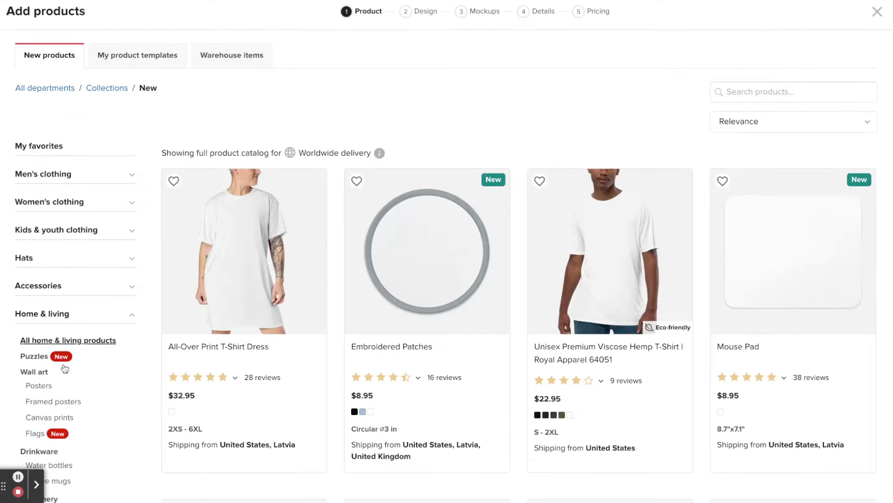
{"action": "scroll", "coordinate": [65, 368], "scroll_direction": "down", "scroll_amount": 2}
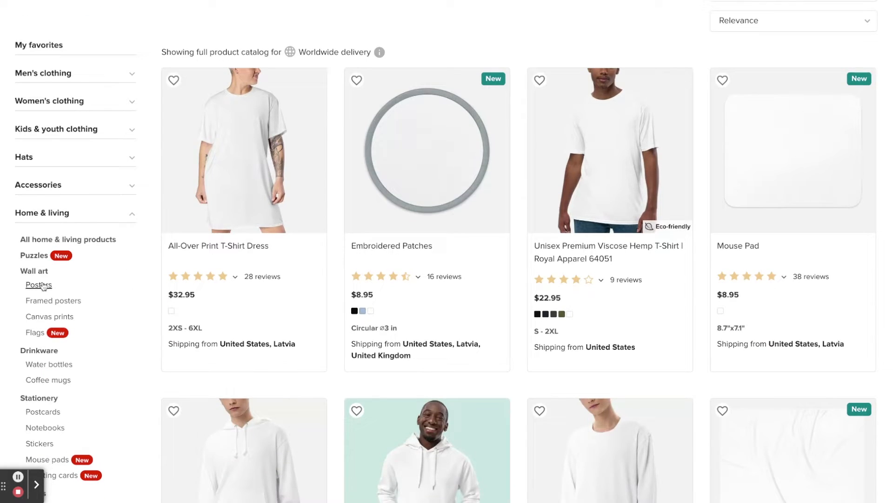
{"action": "left_click", "coordinate": [42, 286]}
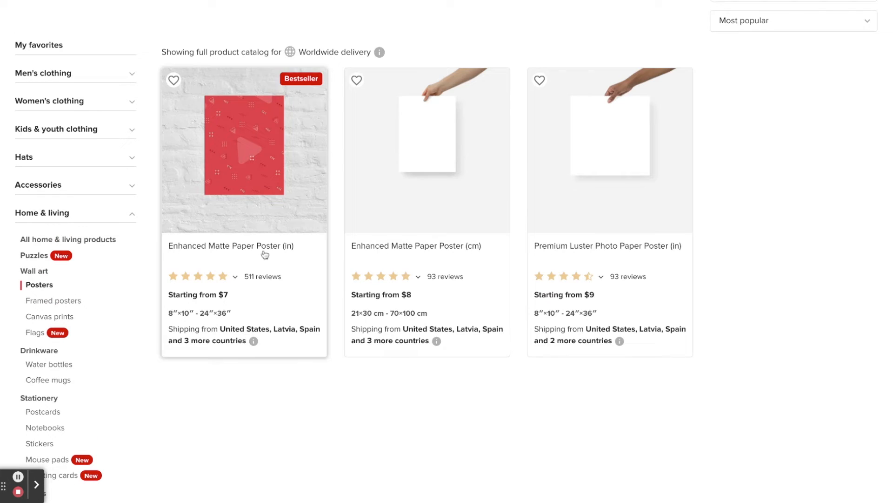
{"action": "left_click", "coordinate": [266, 250]}
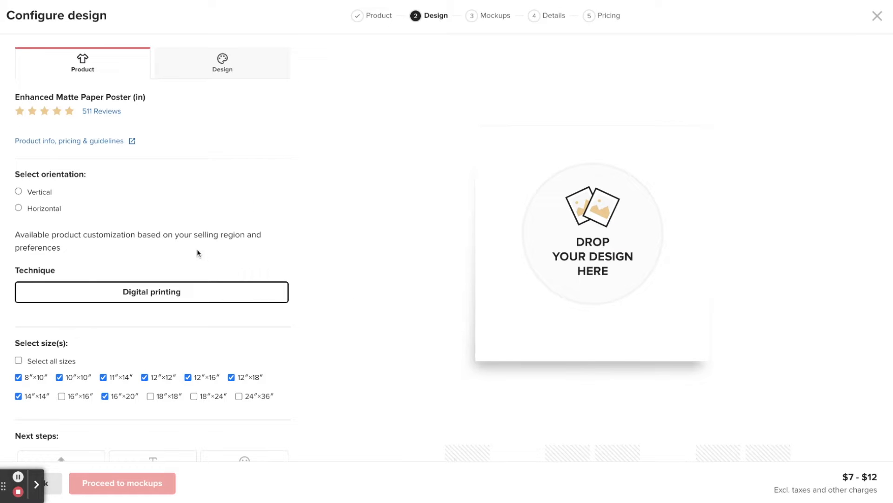
- Deselect the 16″×16″, 18″×18″, 18″×24″ and 24″×36″ sizes for the horizontal poster
{"action": "scroll", "coordinate": [196, 249], "scroll_direction": "down", "scroll_amount": 1}
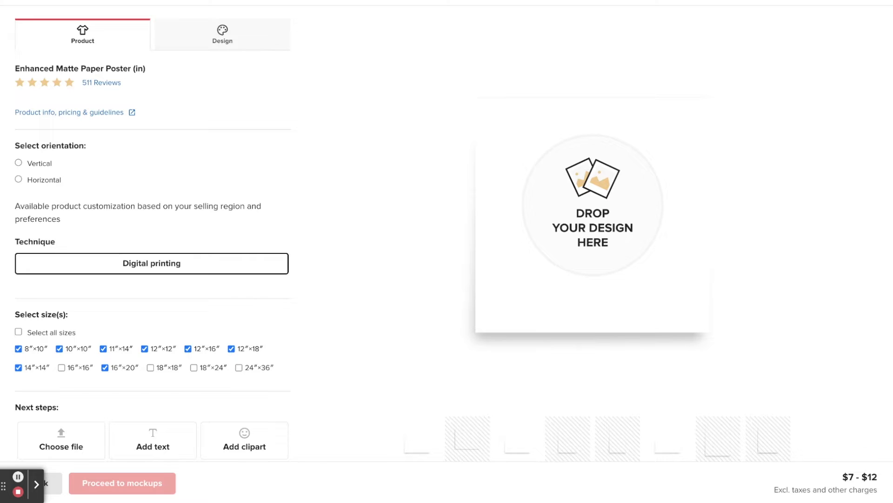
{"action": "left_click", "coordinate": [93, 47]}
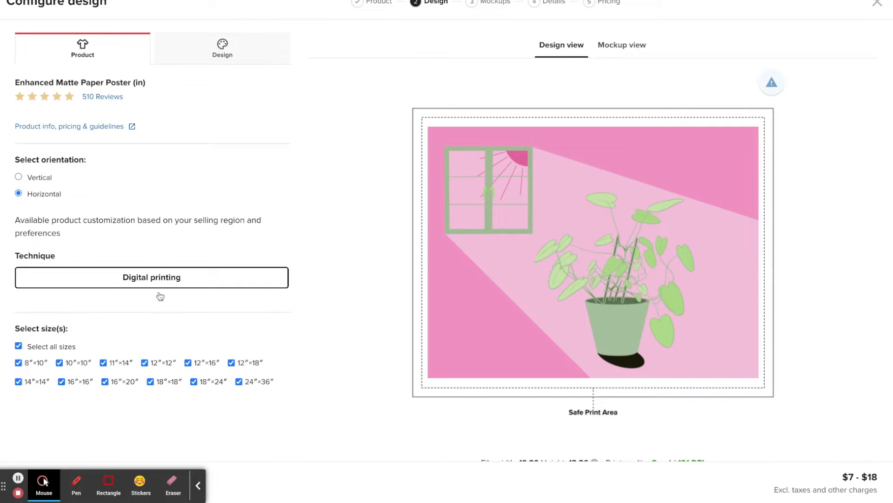
{"action": "scroll", "coordinate": [158, 295], "scroll_direction": "down", "scroll_amount": 2}
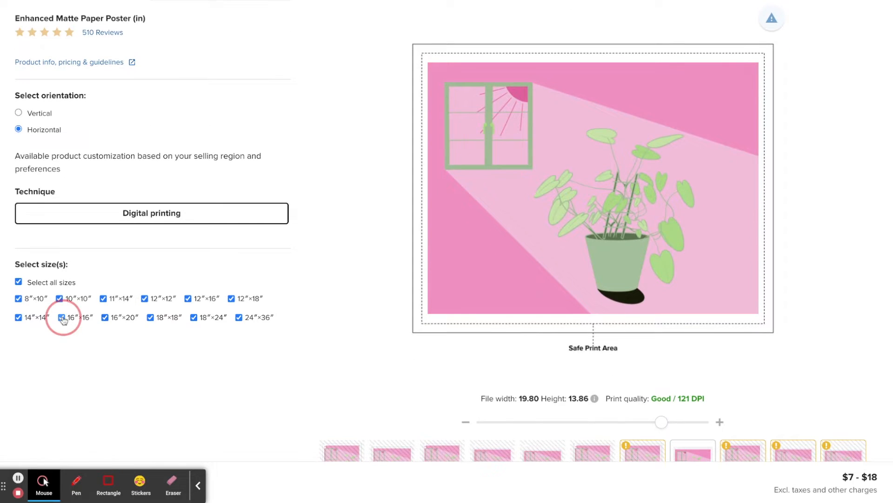
{"action": "left_click", "coordinate": [63, 318]}
{"action": "left_click", "coordinate": [150, 396]}
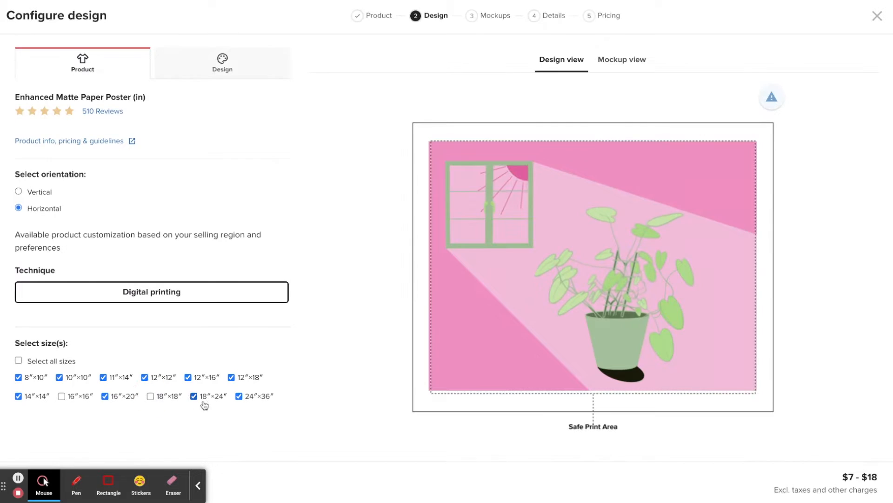
{"action": "left_click", "coordinate": [239, 396]}
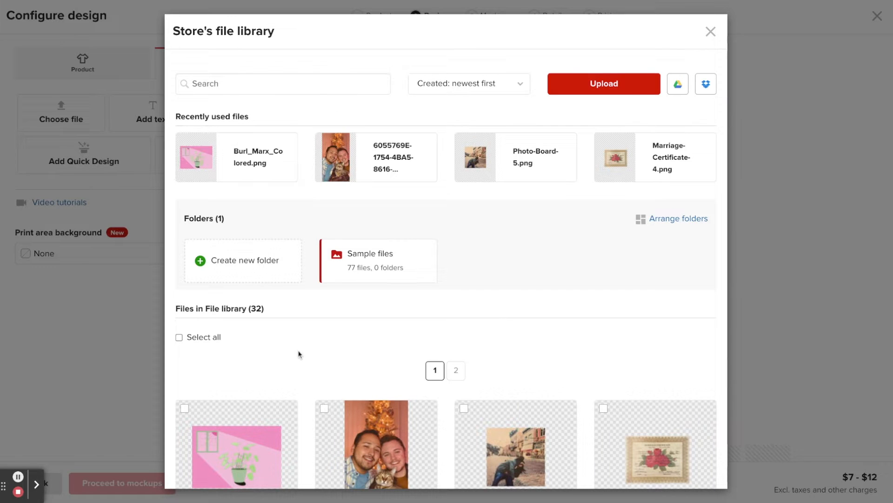
- Place Burl_Marx_Colored.png from the store's file library on the poster and adjust its size within the safe print area
{"action": "left_click", "coordinate": [195, 157]}
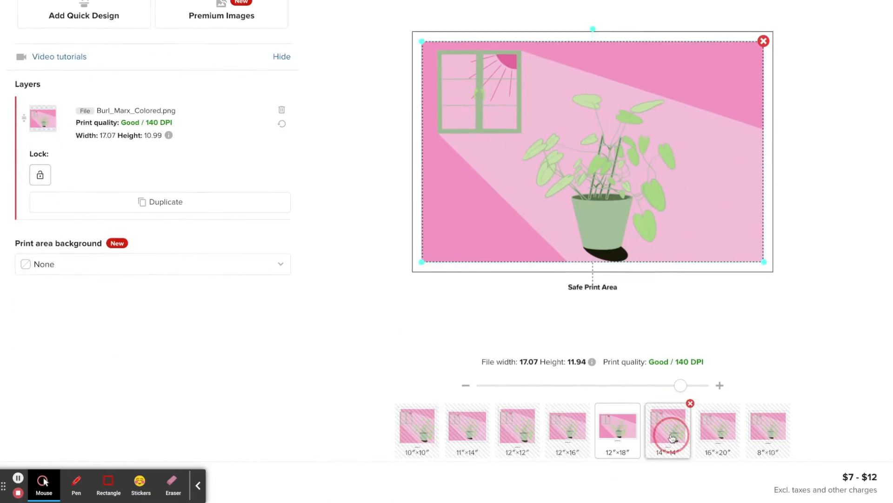
{"action": "left_click_drag", "start_coordinate": [756, 373], "coordinate": [759, 376]}
{"action": "scroll", "coordinate": [735, 372], "scroll_direction": "down", "scroll_amount": 1}
- Resize the pink plant artwork to fit the safe print area on the 16″×20″ and 8″×10″ posters
{"action": "left_click", "coordinate": [716, 429]}
{"action": "scroll", "coordinate": [651, 326], "scroll_direction": "up", "scroll_amount": 2}
{"action": "left_click_drag", "start_coordinate": [429, 115], "coordinate": [429, 116]}
{"action": "scroll", "coordinate": [693, 223], "scroll_direction": "down", "scroll_amount": 1}
{"action": "left_click_drag", "start_coordinate": [695, 218], "coordinate": [696, 220]}
{"action": "scroll", "coordinate": [811, 357], "scroll_direction": "down", "scroll_amount": 7}
{"action": "scroll", "coordinate": [444, 218], "scroll_direction": "up", "scroll_amount": 1}
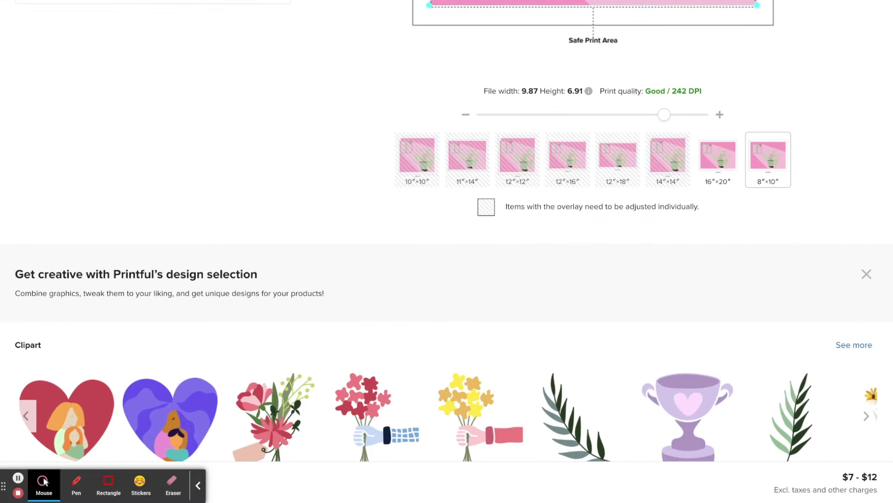
- Crop the pink plant artwork to the safe print area on the square 10″×10″, 12″×12″ and 14″×14″ posters
{"action": "scroll", "coordinate": [444, 219], "scroll_direction": "up", "scroll_amount": 8}
{"action": "left_click", "coordinate": [622, 64]}
{"action": "scroll", "coordinate": [664, 204], "scroll_direction": "down", "scroll_amount": 8}
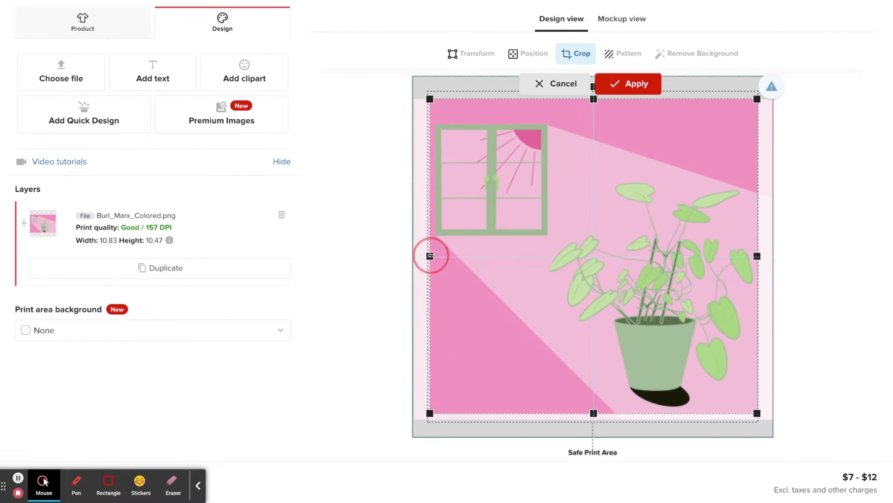
{"action": "left_click", "coordinate": [641, 78]}
{"action": "scroll", "coordinate": [591, 232], "scroll_direction": "down", "scroll_amount": 3}
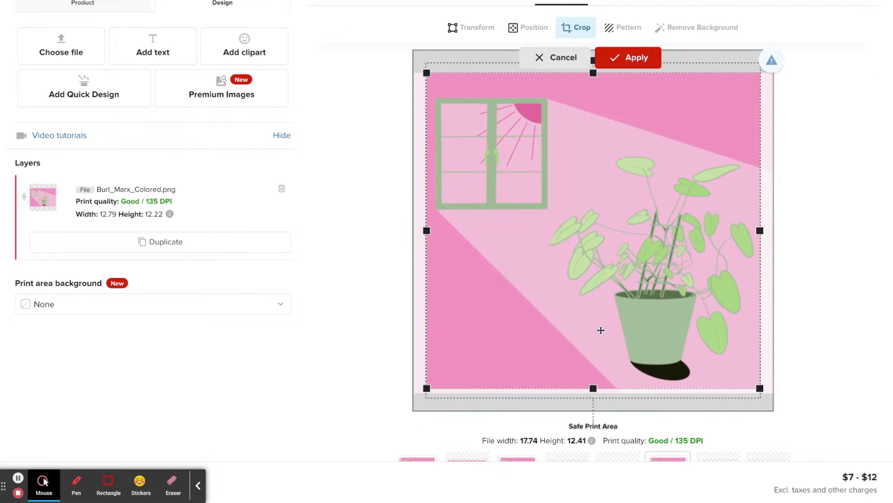
{"action": "scroll", "coordinate": [601, 330], "scroll_direction": "down", "scroll_amount": 3}
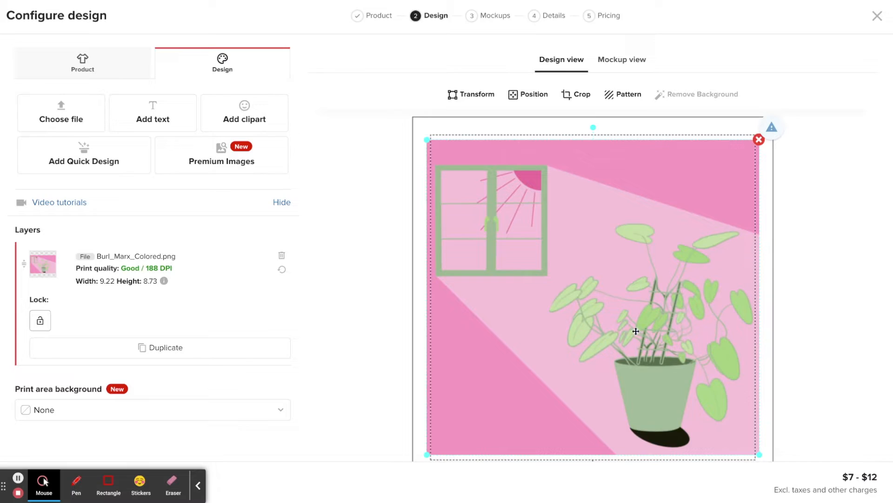
- Resize and crop Plant_Cabinet_Colored.png to fit the safe print area on the selected vertical poster sizes
{"action": "scroll", "coordinate": [425, 393], "scroll_direction": "down", "scroll_amount": 1}
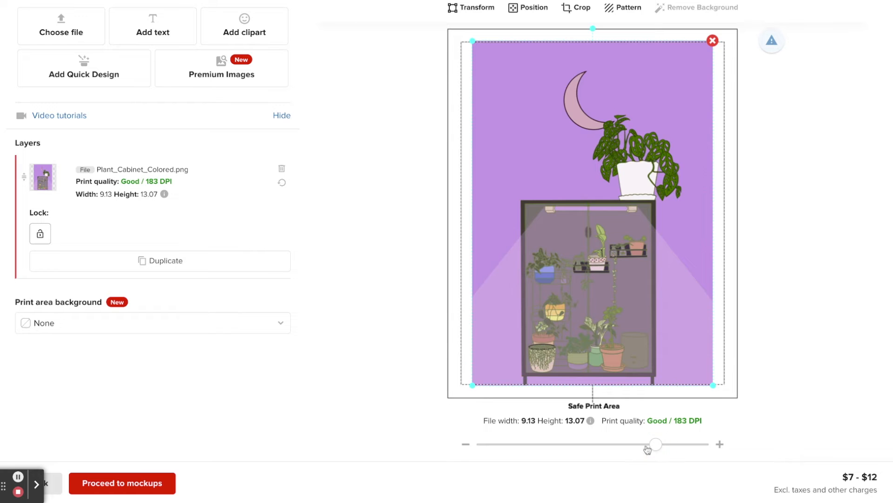
{"action": "left_click", "coordinate": [576, 7]}
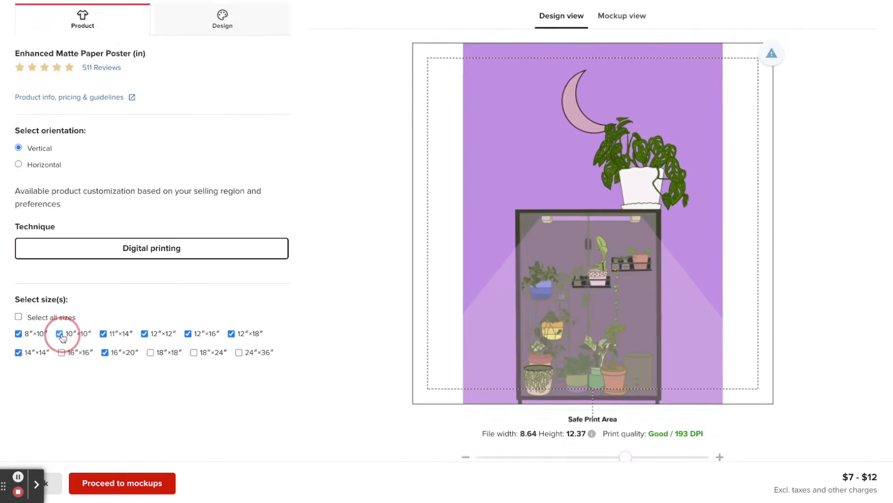
{"action": "scroll", "coordinate": [70, 326], "scroll_direction": "down", "scroll_amount": 3}
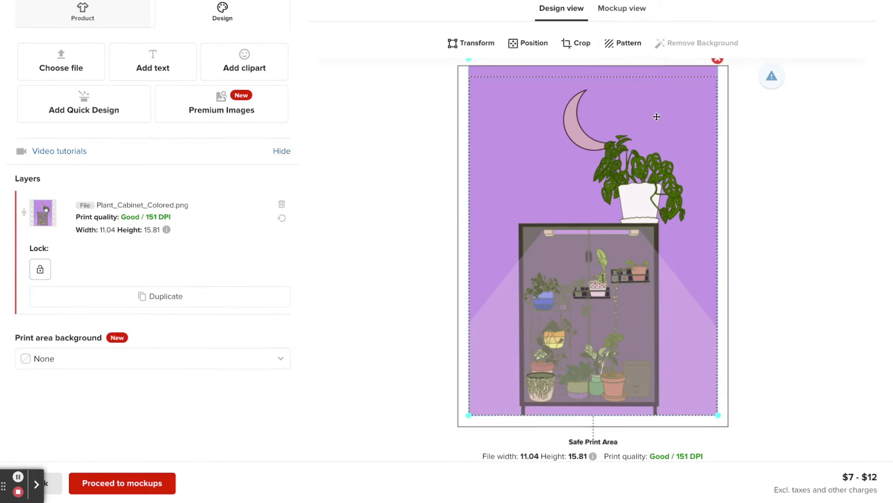
{"action": "scroll", "coordinate": [807, 299], "scroll_direction": "down", "scroll_amount": 3}
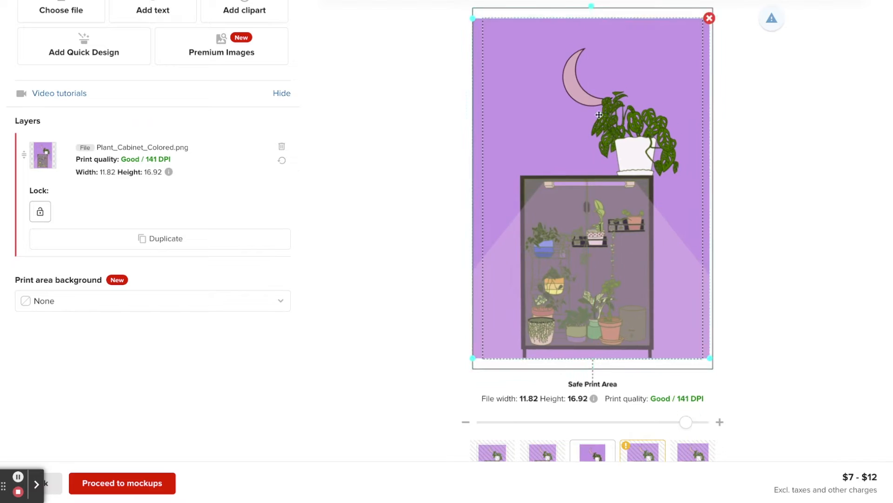
{"action": "left_click", "coordinate": [669, 354]}
{"action": "left_click_drag", "start_coordinate": [669, 354], "coordinate": [664, 369]}
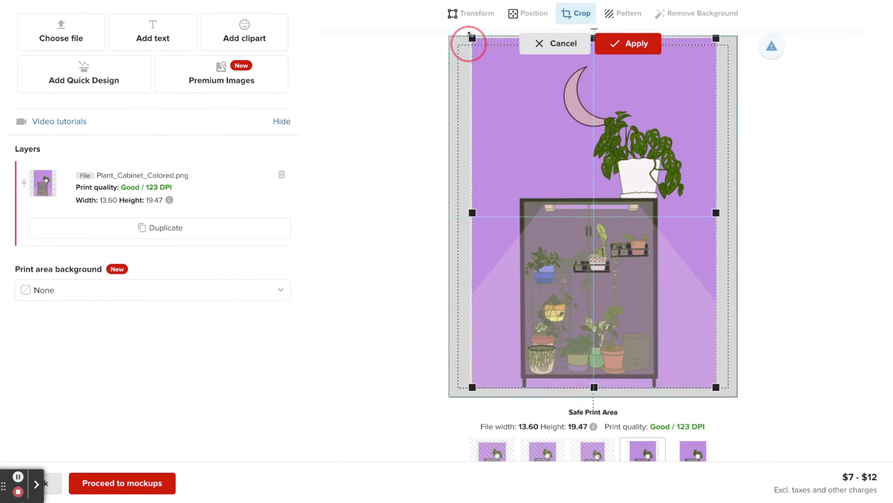
{"action": "scroll", "coordinate": [801, 210], "scroll_direction": "up", "scroll_amount": 1}
{"action": "left_click", "coordinate": [653, 85]}
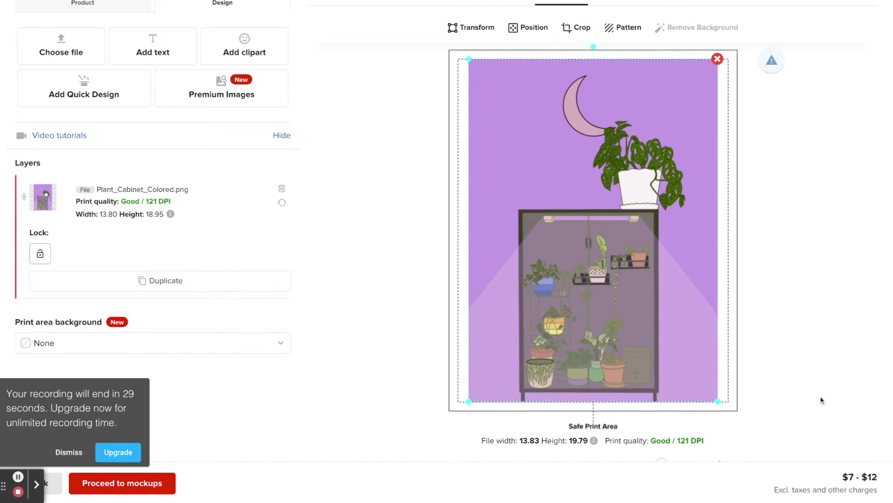
- Adjust the pink Burl_Marx_Colored.png artwork's size on the 10″×10″ poster and proceed to the mockups
{"action": "scroll", "coordinate": [664, 303], "scroll_direction": "down", "scroll_amount": 1}
{"action": "left_click", "coordinate": [664, 303]}
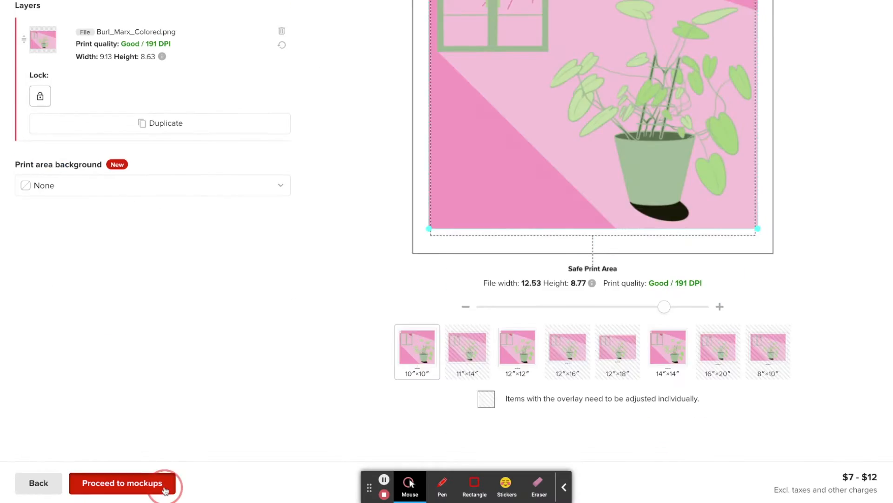
{"action": "left_click", "coordinate": [164, 488]}
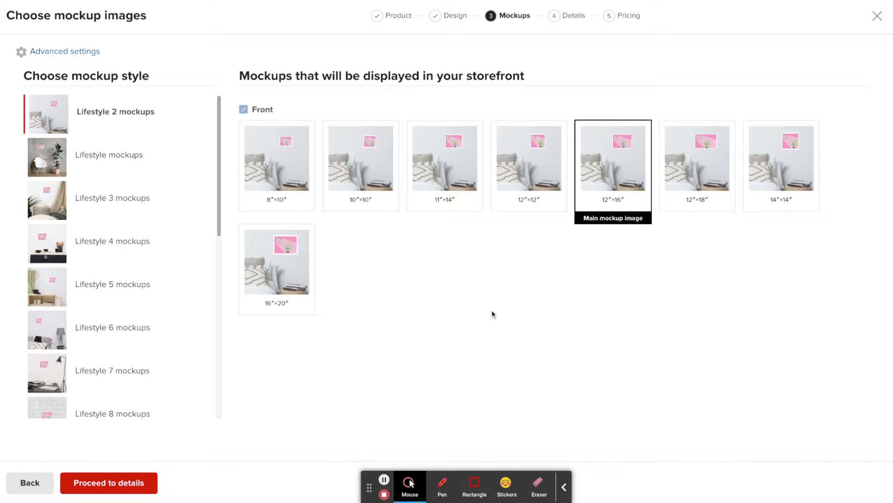
- Compare the lifestyle mockup styles for the pink plant poster, including Lifestyle 3, 4 and 9
{"action": "left_click", "coordinate": [108, 155]}
{"action": "left_click", "coordinate": [120, 198]}
{"action": "left_click", "coordinate": [113, 235]}
{"action": "scroll", "coordinate": [106, 300], "scroll_direction": "down", "scroll_amount": 3}
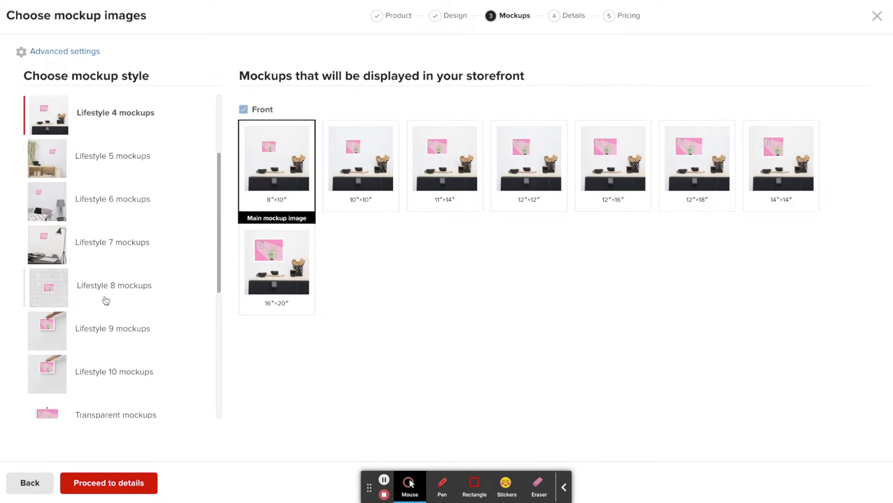
{"action": "scroll", "coordinate": [107, 300], "scroll_direction": "down", "scroll_amount": 1}
{"action": "left_click", "coordinate": [114, 228]}
{"action": "left_click", "coordinate": [113, 268]}
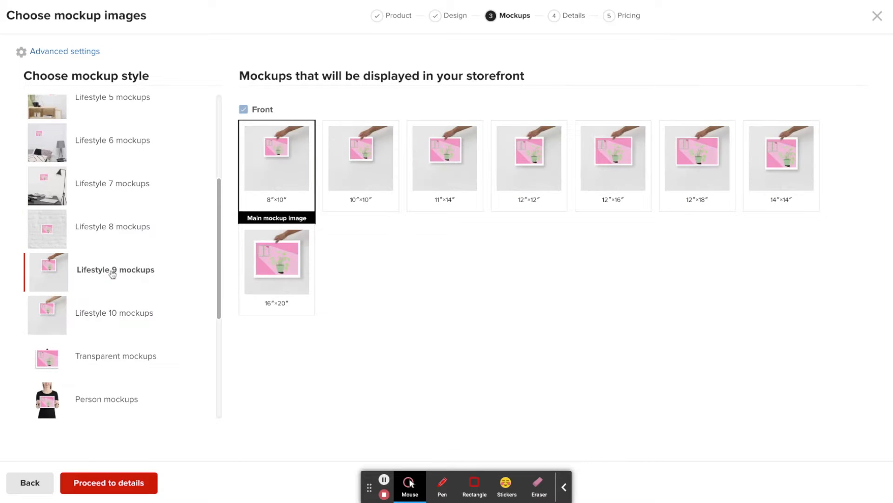
- Choose the Spring/summer vibes mockups for the storefront and proceed to the product details
{"action": "scroll", "coordinate": [114, 280], "scroll_direction": "down", "scroll_amount": 4}
{"action": "left_click", "coordinate": [136, 348]}
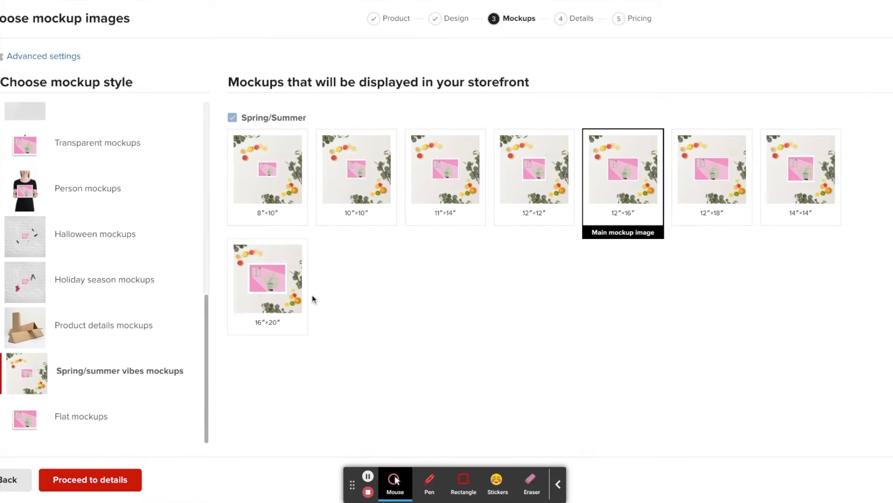
{"action": "left_click", "coordinate": [99, 479]}
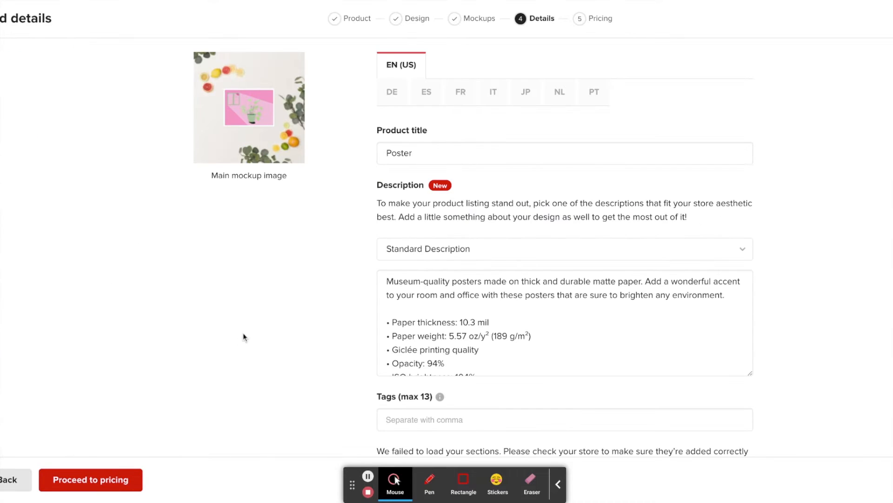
- Title the product "Green and Pink Philodendron Burl Marx Art Print Eclectic Wall Art, Minimalist Decor - Various Size Options" and write a two-tone art print description
{"action": "triple_click", "coordinate": [399, 153]}
{"action": "type", "text": "Green and"}
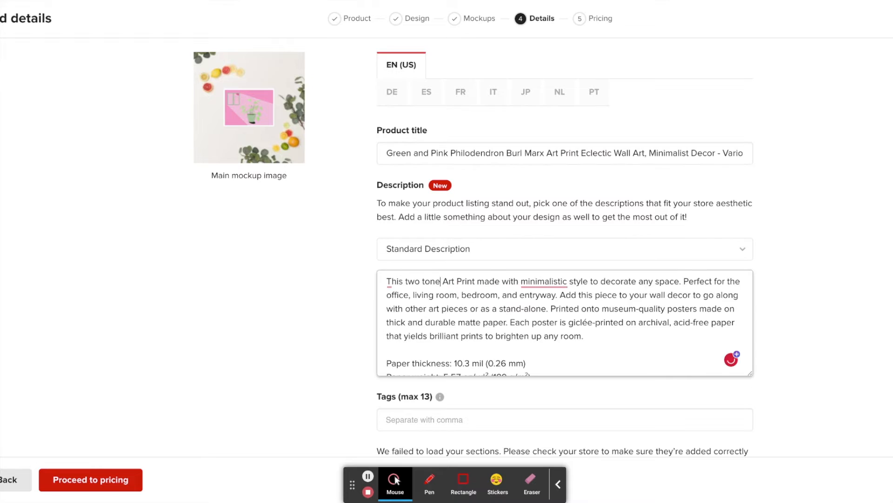
{"action": "type", "text": "Philodendron Burl Marx Art Print Eclectic Wall Art, Minimalist Decor - Vario"}
{"action": "mouse_move", "coordinate": [585, 282]}
{"action": "left_click", "coordinate": [588, 313]}
{"action": "scroll", "coordinate": [565, 322], "scroll_direction": "down", "scroll_amount": 1}
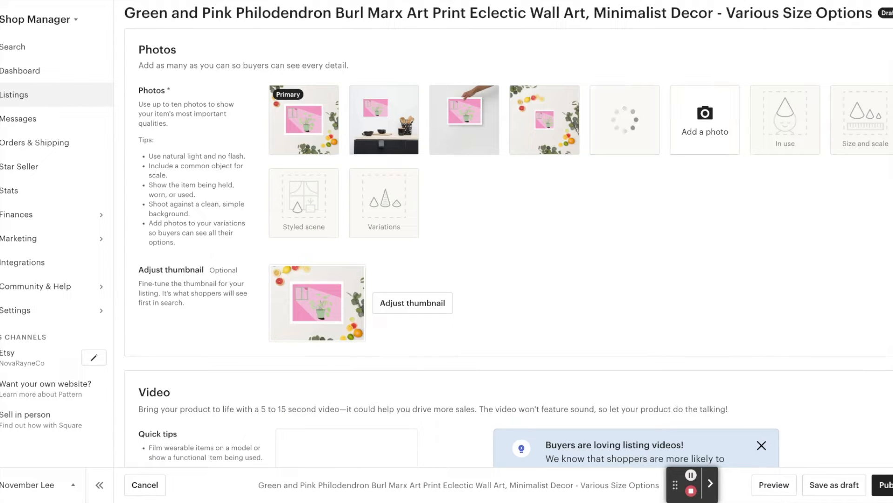
- In the Etsy listing for the Green and Pink Philodendron print, set the maker to Another company or person
{"action": "scroll", "coordinate": [763, 145], "scroll_direction": "down", "scroll_amount": 10}
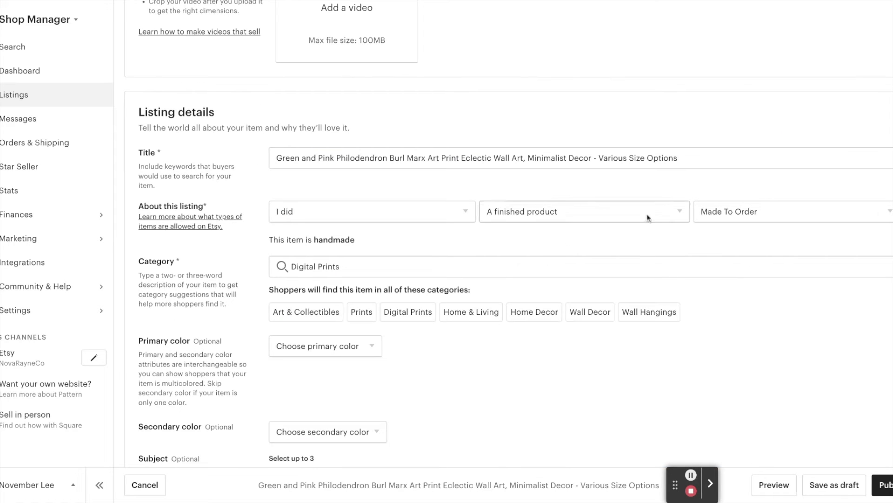
{"action": "left_click", "coordinate": [446, 215]}
{"action": "scroll", "coordinate": [437, 257], "scroll_direction": "down", "scroll_amount": 4}
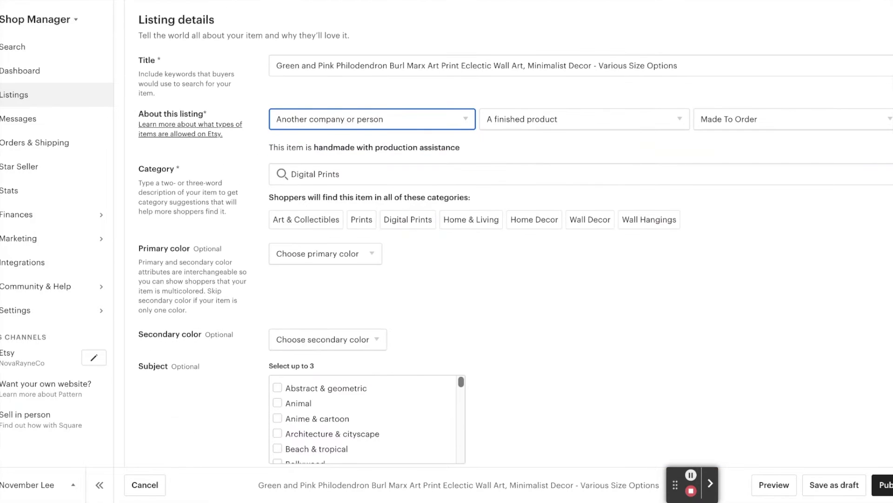
- Set the Philodendron listing's primary color to Pink and choose its secondary color and subject
{"action": "left_click", "coordinate": [326, 187]}
{"action": "scroll", "coordinate": [486, 235], "scroll_direction": "down", "scroll_amount": 2}
{"action": "scroll", "coordinate": [485, 235], "scroll_direction": "down", "scroll_amount": 3}
{"action": "left_click", "coordinate": [328, 118]}
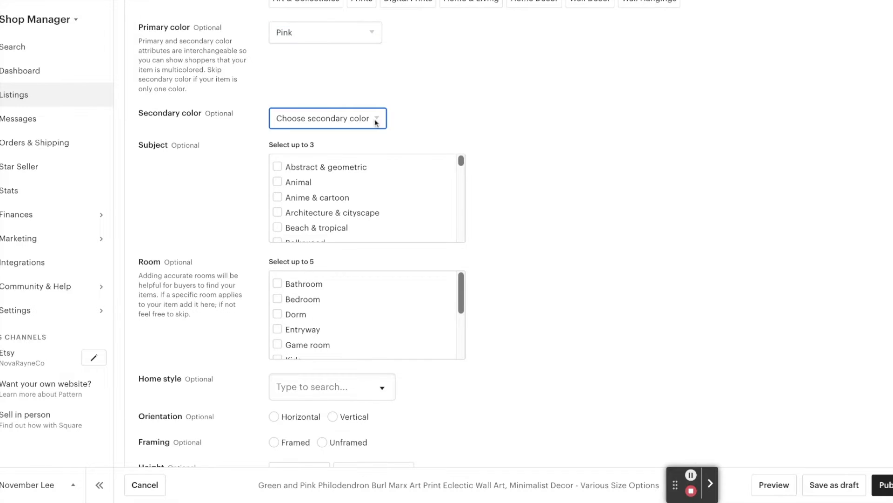
{"action": "left_click", "coordinate": [326, 140]}
{"action": "left_click", "coordinate": [277, 140]}
- Add the tags plant, pink and green to the Philodendron listing
{"action": "scroll", "coordinate": [465, 251], "scroll_direction": "down", "scroll_amount": 15}
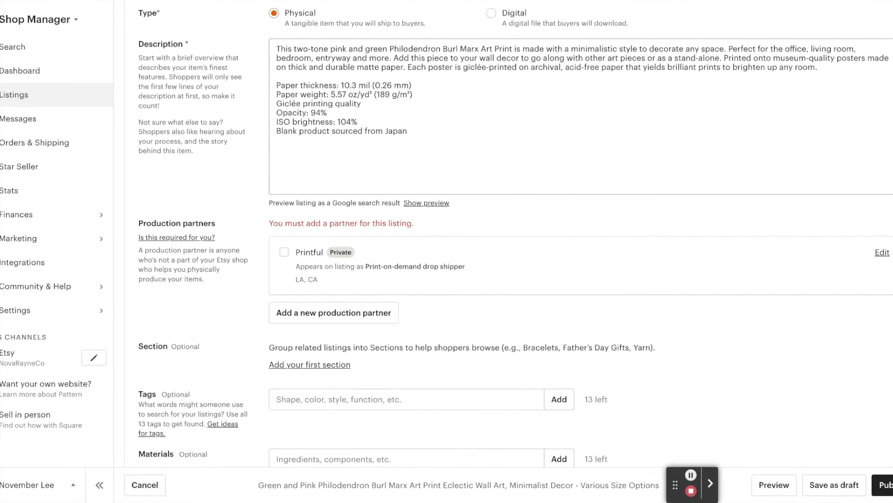
{"action": "type", "text": "plant"}
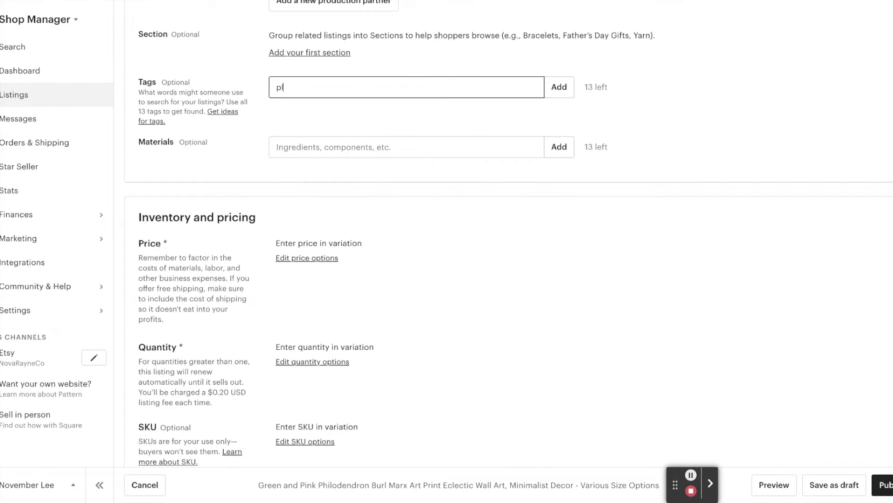
{"action": "key", "text": "Return"}
{"action": "type", "text": "pink"}
{"action": "key", "text": "Return"}
{"action": "type", "text": "green"}
{"action": "key", "text": "Return"}
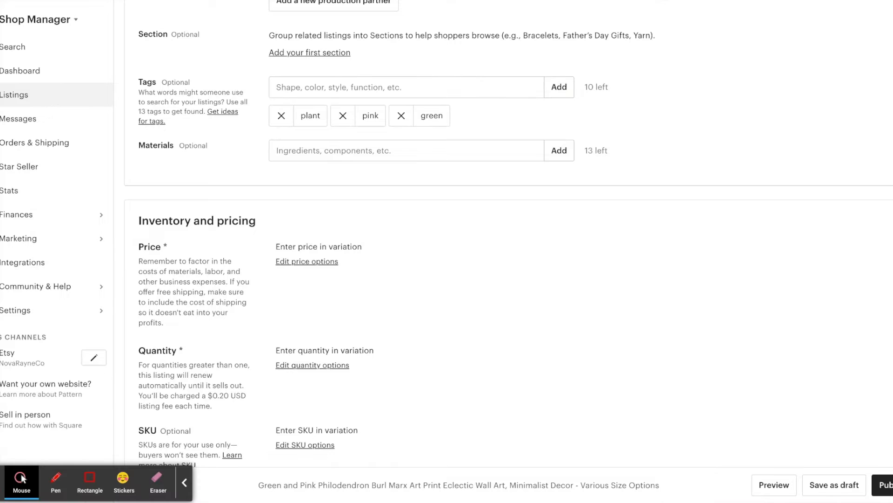
- Add the tags art print, art, room decor, decoration, wall art, poster, eclectic, minimalist and print to the Philodendron listing
{"action": "key", "text": "BackSpace"}
{"action": "key", "text": "Return"}
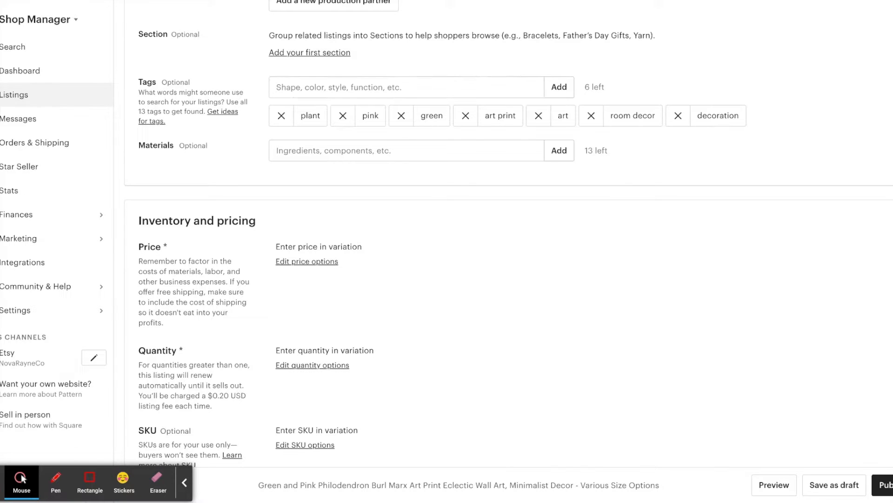
{"action": "type", "text": "eclectic"}
{"action": "key", "text": "Return"}
{"action": "type", "text": "minimalist"}
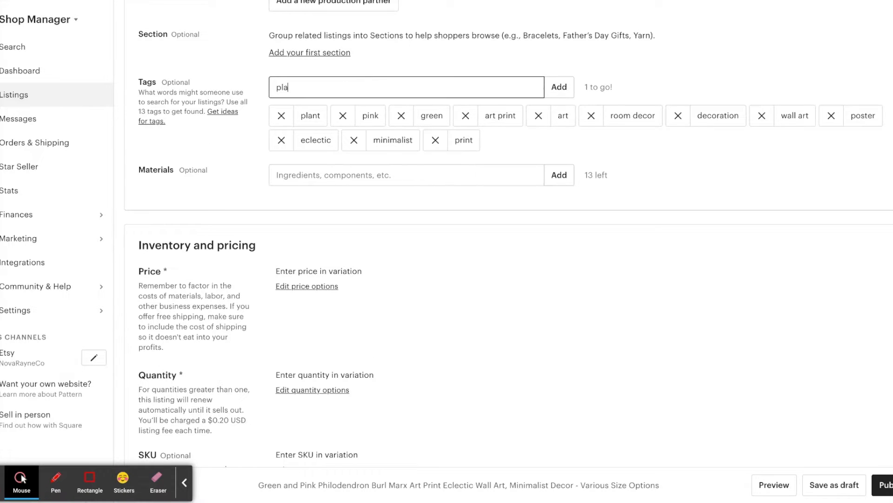
- Set the Philodendron listing's shipping option to Printful: Free Shipping (#PF-FRGFREE)
{"action": "scroll", "coordinate": [242, 294], "scroll_direction": "down", "scroll_amount": 15}
{"action": "scroll", "coordinate": [389, 100], "scroll_direction": "down", "scroll_amount": 8}
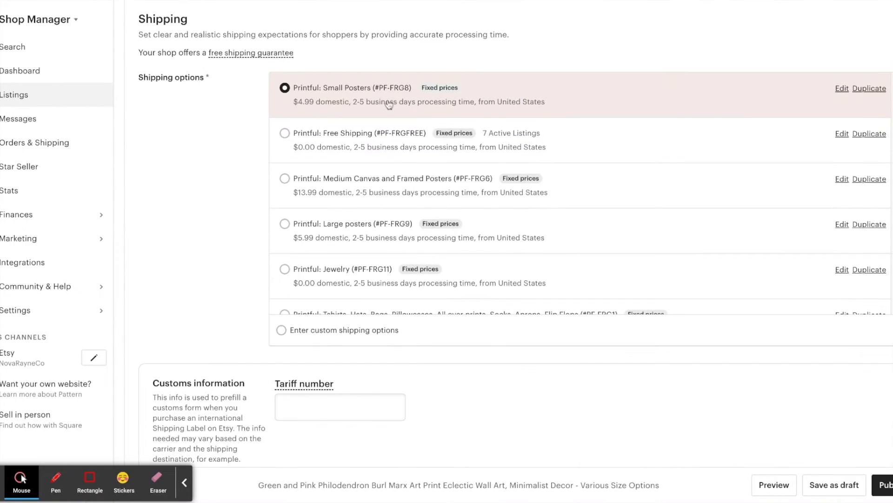
{"action": "left_click", "coordinate": [511, 142]}
{"action": "scroll", "coordinate": [512, 142], "scroll_direction": "down", "scroll_amount": 8}
{"action": "scroll", "coordinate": [689, 189], "scroll_direction": "up", "scroll_amount": 8}
{"action": "left_click", "coordinate": [837, 152]}
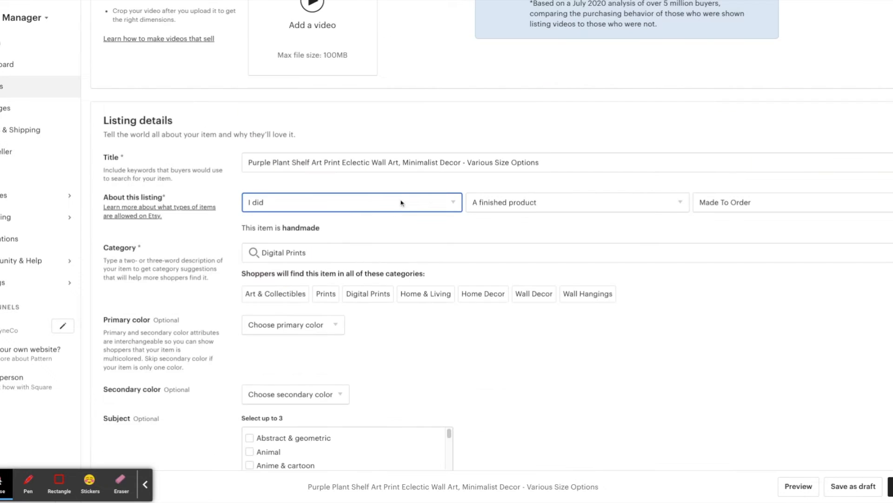
- On the Purple Plant Shelf Art Print listing, set the maker to Another company or person and the primary color to Purple
{"action": "left_click", "coordinate": [400, 201]}
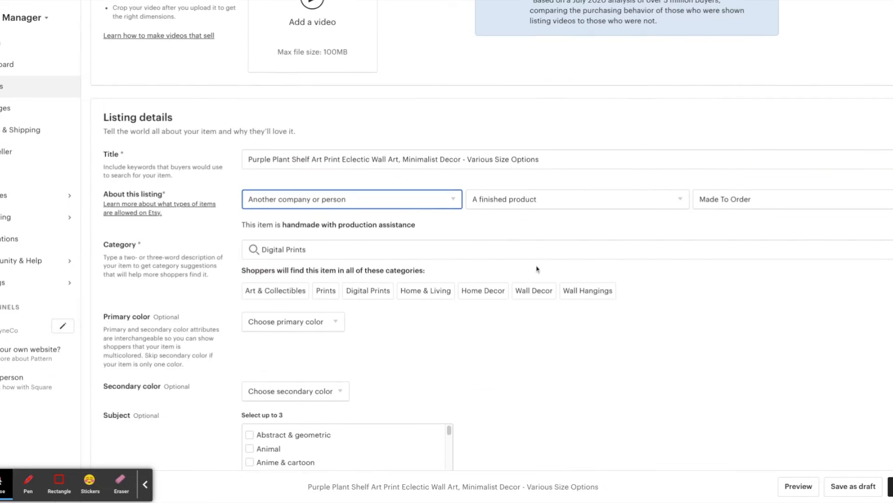
{"action": "scroll", "coordinate": [534, 265], "scroll_direction": "down", "scroll_amount": 3}
{"action": "left_click", "coordinate": [339, 219]}
{"action": "scroll", "coordinate": [594, 285], "scroll_direction": "down", "scroll_amount": 5}
{"action": "scroll", "coordinate": [593, 284], "scroll_direction": "up", "scroll_amount": 2}
{"action": "scroll", "coordinate": [389, 228], "scroll_direction": "down", "scroll_amount": 4}
{"action": "scroll", "coordinate": [389, 227], "scroll_direction": "up", "scroll_amount": 5}
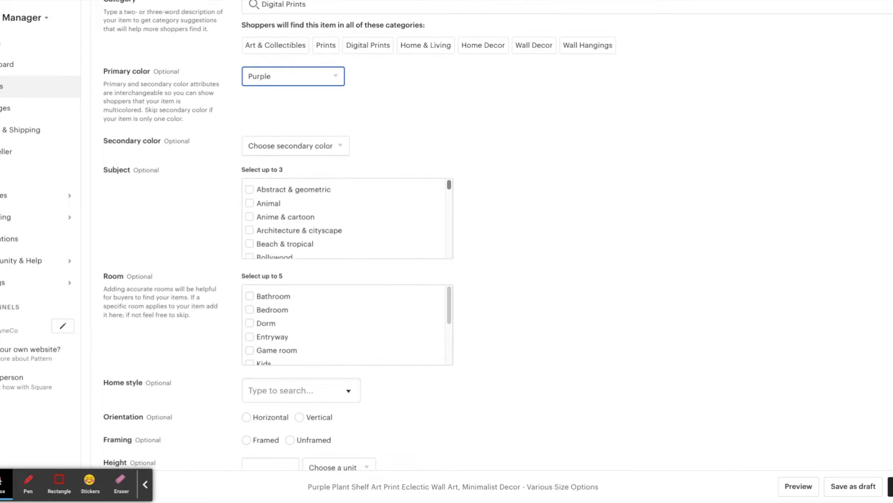
{"action": "scroll", "coordinate": [508, 235], "scroll_direction": "up", "scroll_amount": 1}
- Select matching subjects and rooms for the Purple Plant Shelf listing and assign Printful as its production partner
{"action": "left_click", "coordinate": [249, 235]}
{"action": "left_click", "coordinate": [250, 208]}
{"action": "scroll", "coordinate": [322, 237], "scroll_direction": "down", "scroll_amount": 6}
{"action": "scroll", "coordinate": [323, 236], "scroll_direction": "down", "scroll_amount": 3}
{"action": "left_click", "coordinate": [249, 258]}
{"action": "scroll", "coordinate": [597, 255], "scroll_direction": "down", "scroll_amount": 3}
{"action": "left_click", "coordinate": [250, 231]}
{"action": "left_click", "coordinate": [250, 243]}
{"action": "scroll", "coordinate": [253, 253], "scroll_direction": "down", "scroll_amount": 2}
{"action": "left_click", "coordinate": [251, 254]}
{"action": "left_click", "coordinate": [249, 273]}
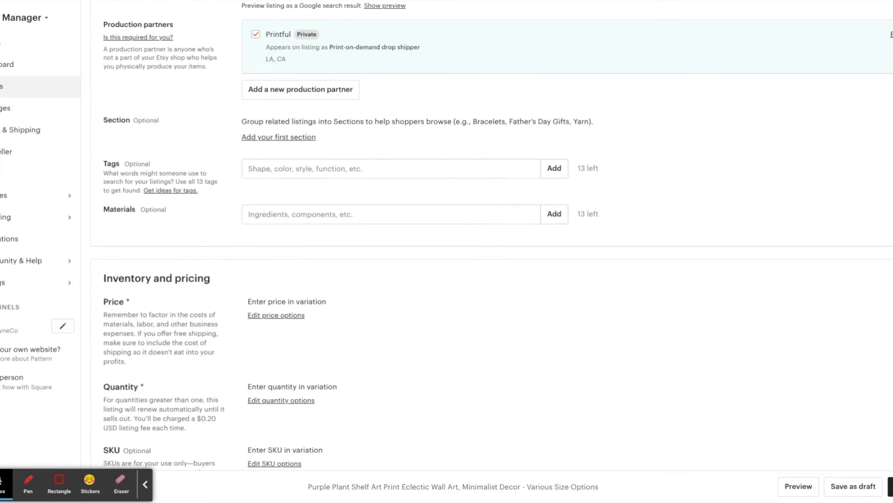
- Add the tags plant and art to the Purple Plant Shelf listing
{"action": "type", "text": "plant"}
{"action": "key", "text": "Return"}
{"action": "type", "text": "art"}
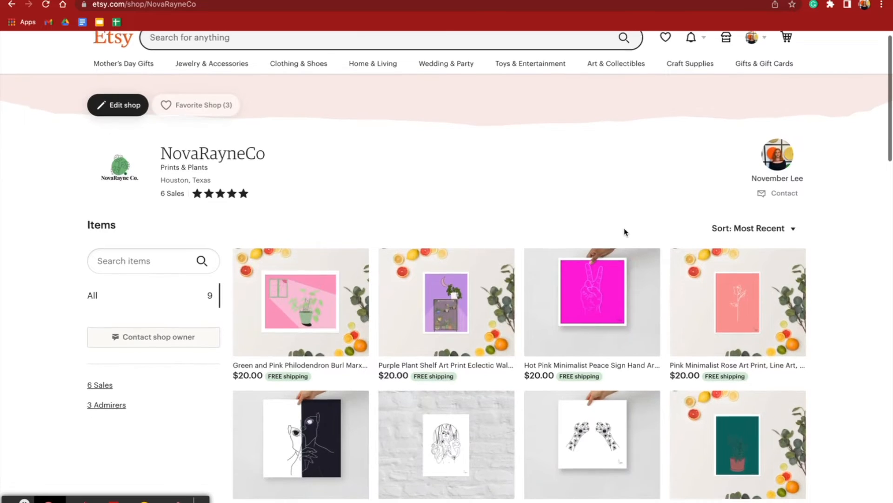
- Browse the items on the NovaRayneCo shop page and open the Green and Pink Philodendron print listing
{"action": "scroll", "coordinate": [625, 232], "scroll_direction": "down", "scroll_amount": 2}
{"action": "scroll", "coordinate": [625, 232], "scroll_direction": "down", "scroll_amount": 1}
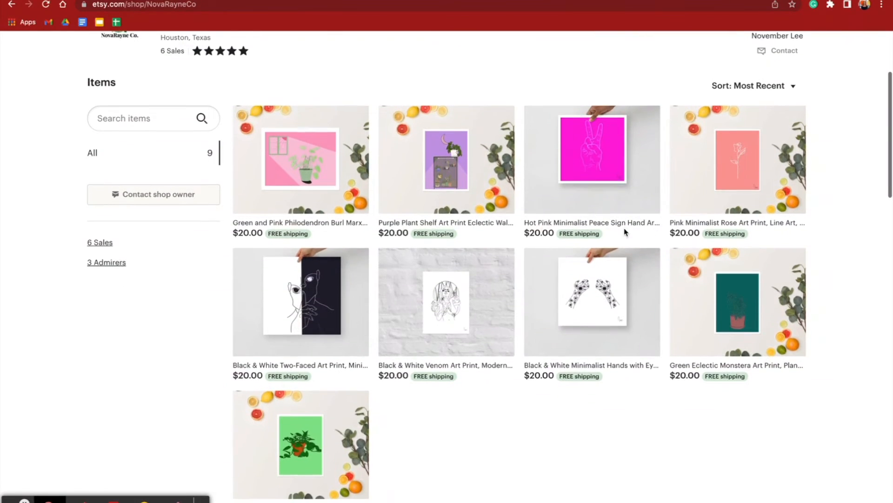
{"action": "left_click", "coordinate": [340, 168]}
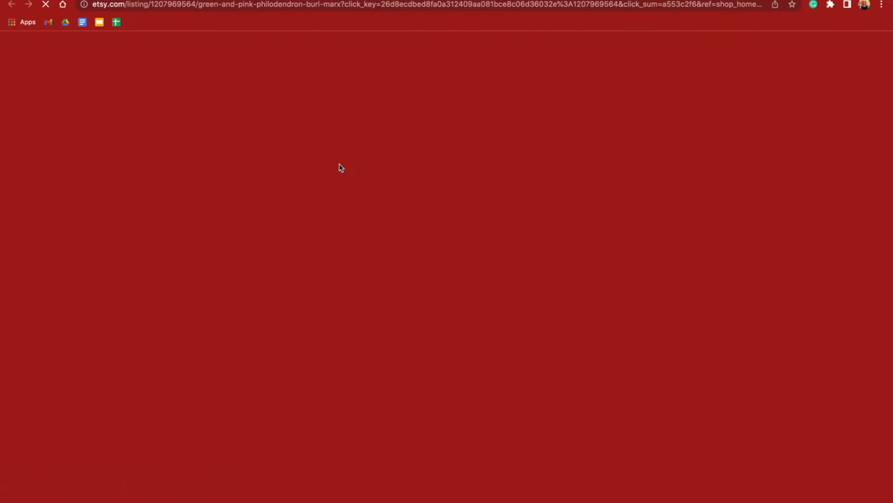
- Check each product photo of the published Green and Pink Philodendron print listing
{"action": "scroll", "coordinate": [396, 293], "scroll_direction": "down", "scroll_amount": 2}
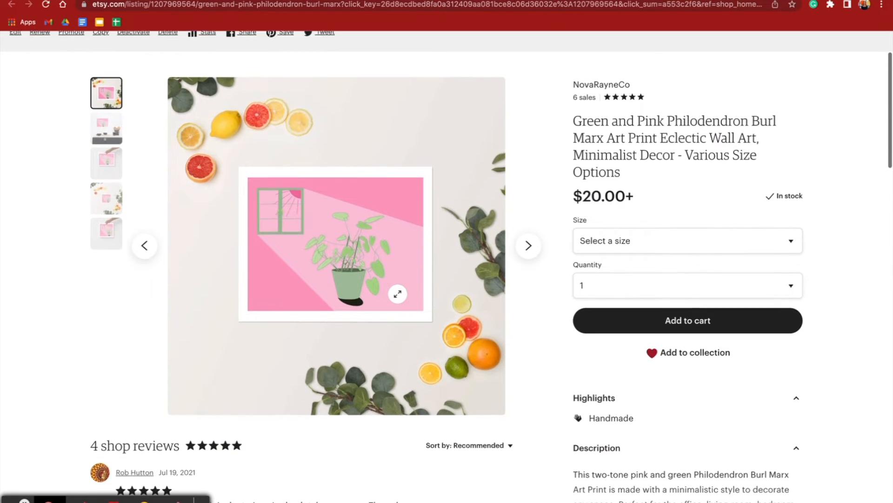
{"action": "left_click", "coordinate": [530, 248]}
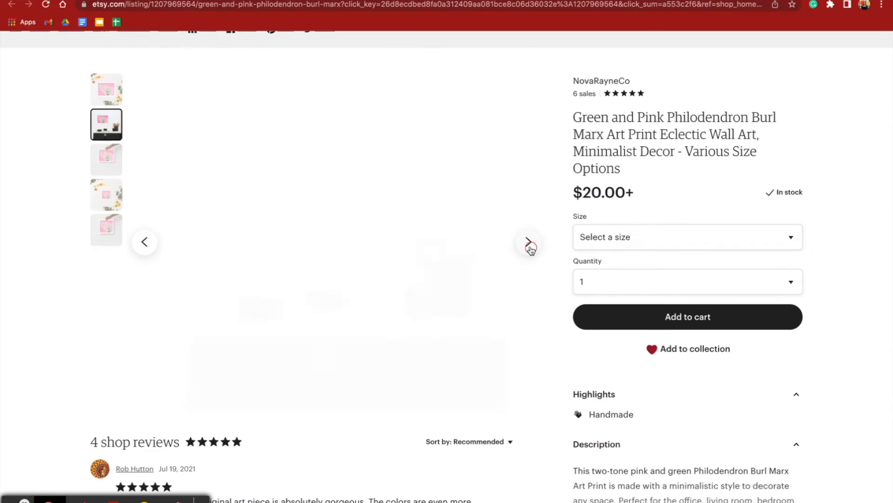
{"action": "left_click", "coordinate": [530, 248]}
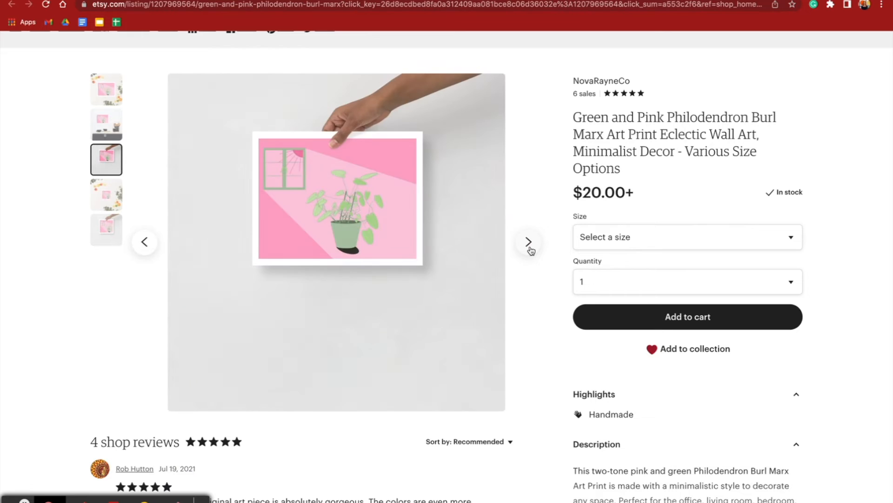
{"action": "left_click", "coordinate": [530, 248]}
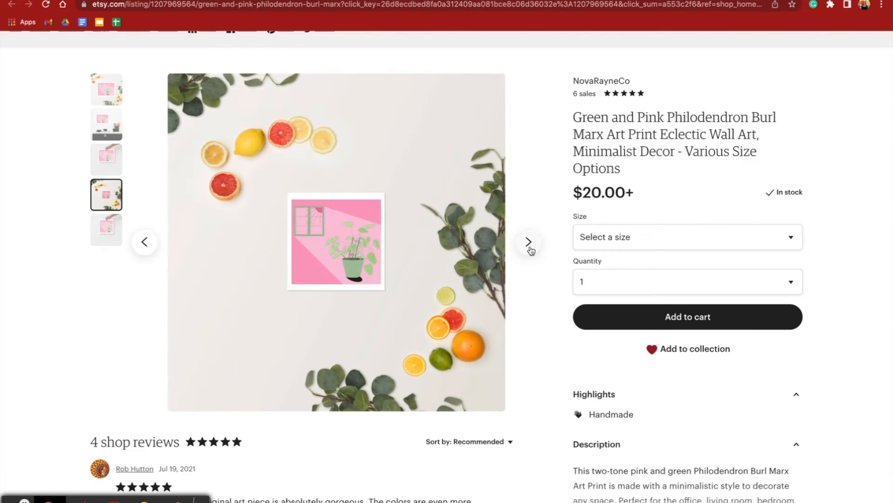
{"action": "left_click", "coordinate": [530, 248]}
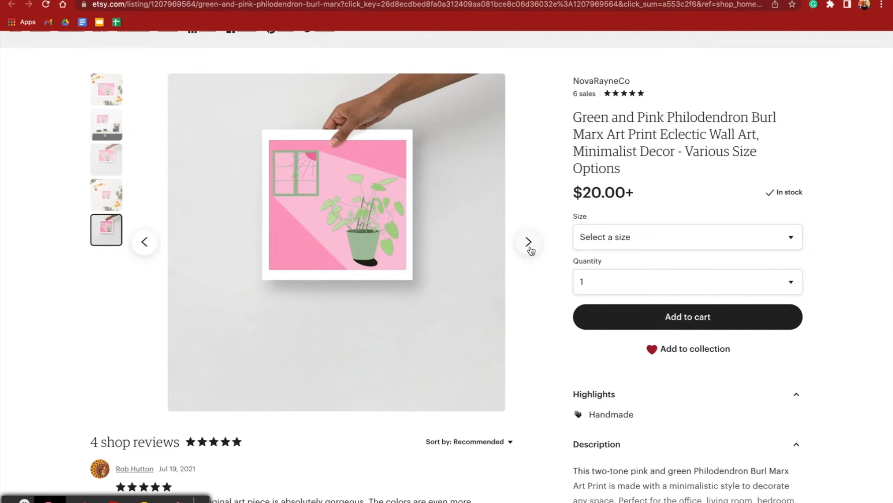
- Review the size options with their prices and the full description of the Green and Pink Philodendron print listing
{"action": "left_click", "coordinate": [530, 248]}
{"action": "scroll", "coordinate": [531, 251], "scroll_direction": "down", "scroll_amount": 1}
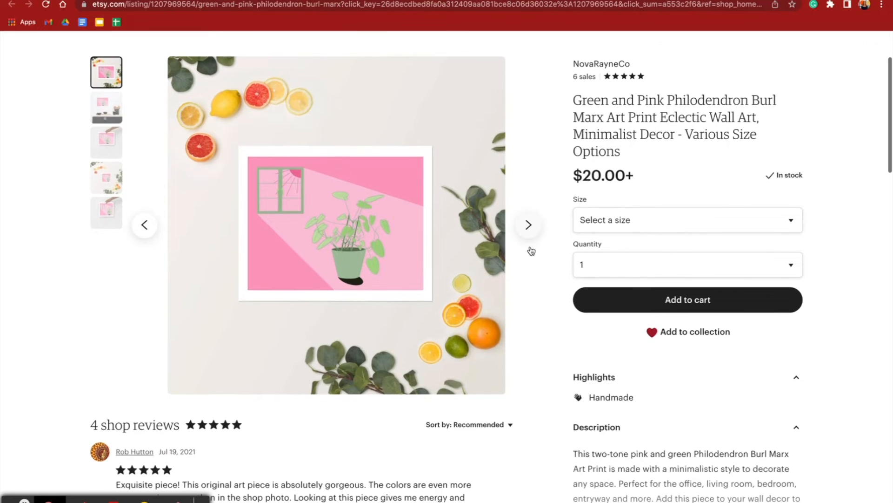
{"action": "left_click", "coordinate": [663, 223]}
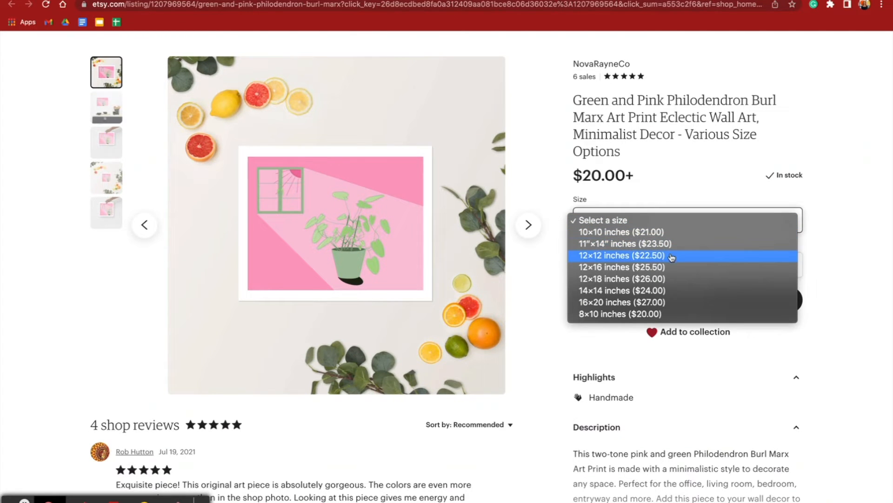
{"action": "scroll", "coordinate": [682, 392], "scroll_direction": "down", "scroll_amount": 5}
{"action": "scroll", "coordinate": [682, 392], "scroll_direction": "down", "scroll_amount": 2}
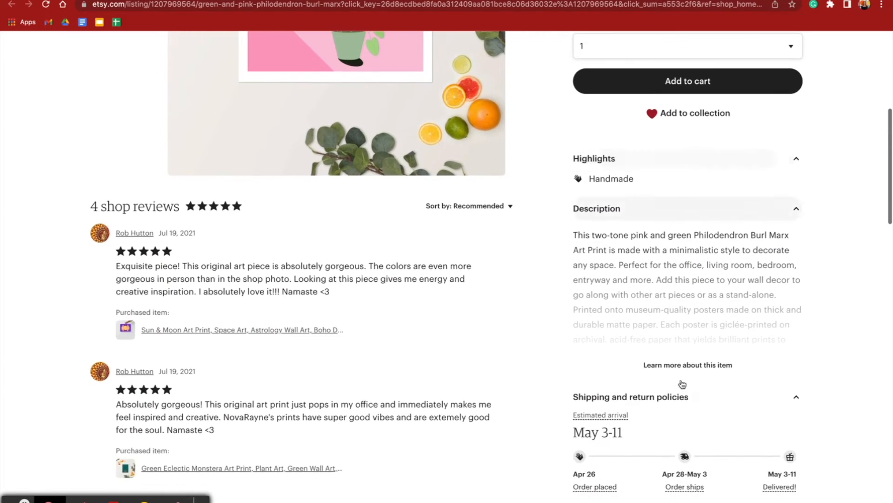
{"action": "left_click", "coordinate": [680, 366]}
{"action": "scroll", "coordinate": [680, 366], "scroll_direction": "down", "scroll_amount": 2}
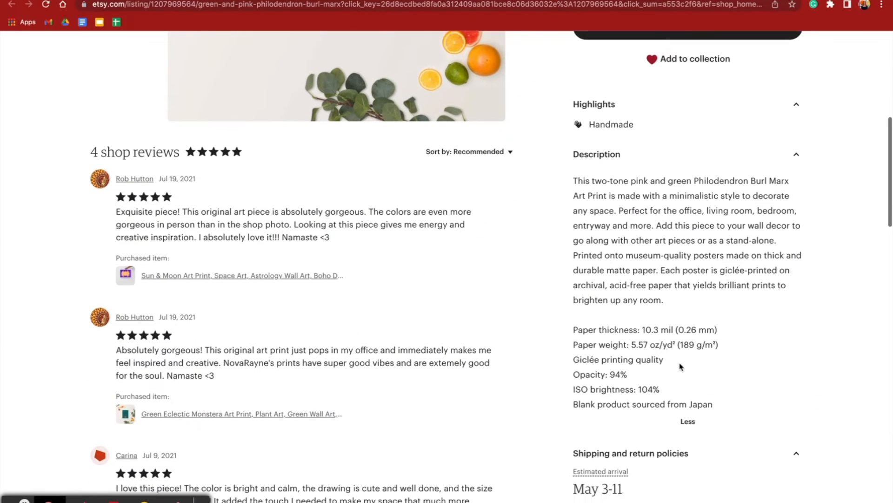
- Open the Purple Plant Shelf print from the shop's other items and check each of its product photos
{"action": "scroll", "coordinate": [680, 366], "scroll_direction": "down", "scroll_amount": 12}
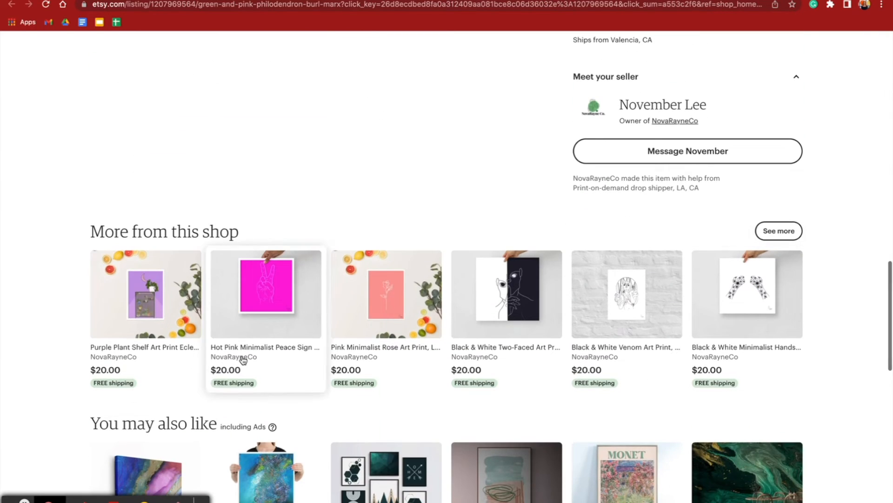
{"action": "left_click", "coordinate": [133, 276]}
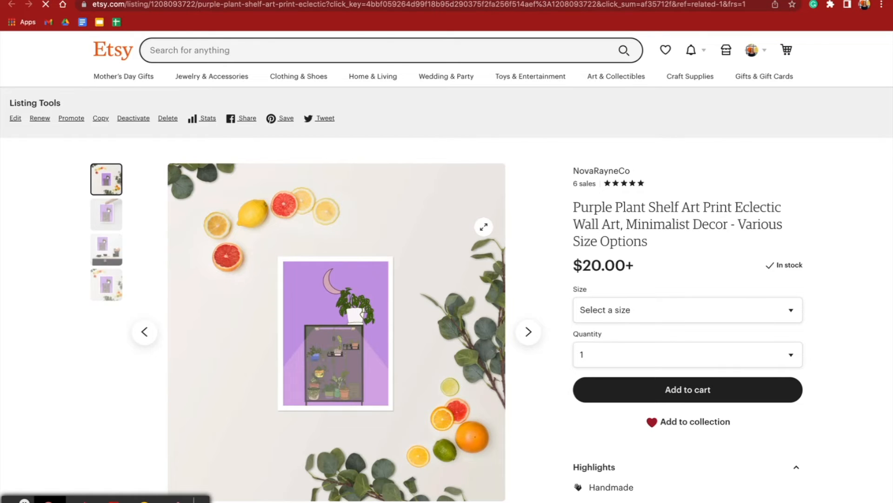
{"action": "scroll", "coordinate": [484, 227], "scroll_direction": "down", "scroll_amount": 2}
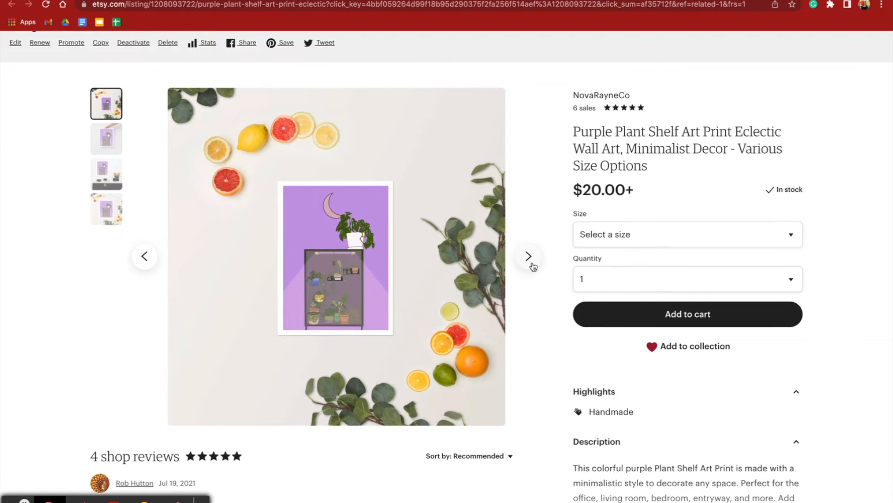
{"action": "left_click", "coordinate": [534, 267]}
{"action": "left_click", "coordinate": [533, 266]}
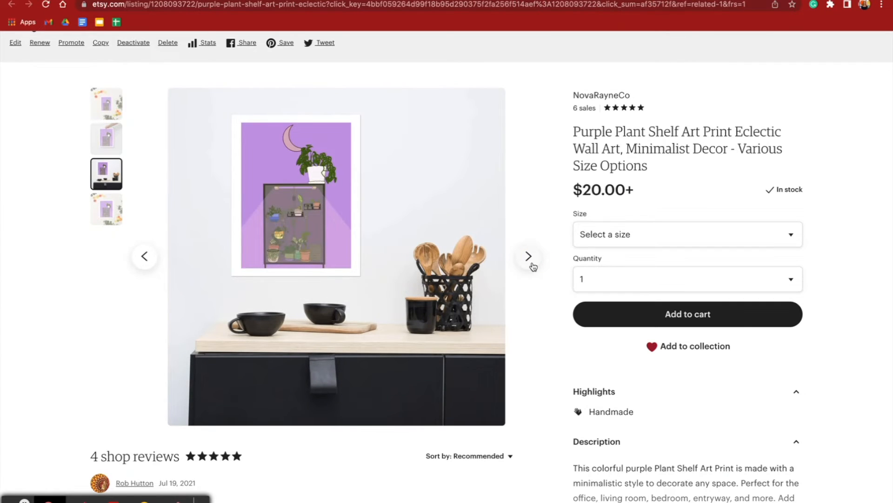
{"action": "left_click", "coordinate": [533, 266]}
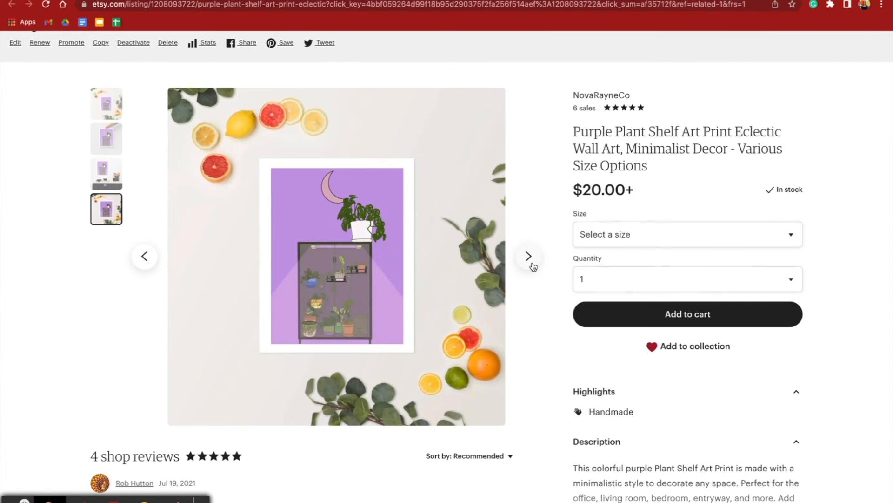
{"action": "left_click", "coordinate": [533, 266]}
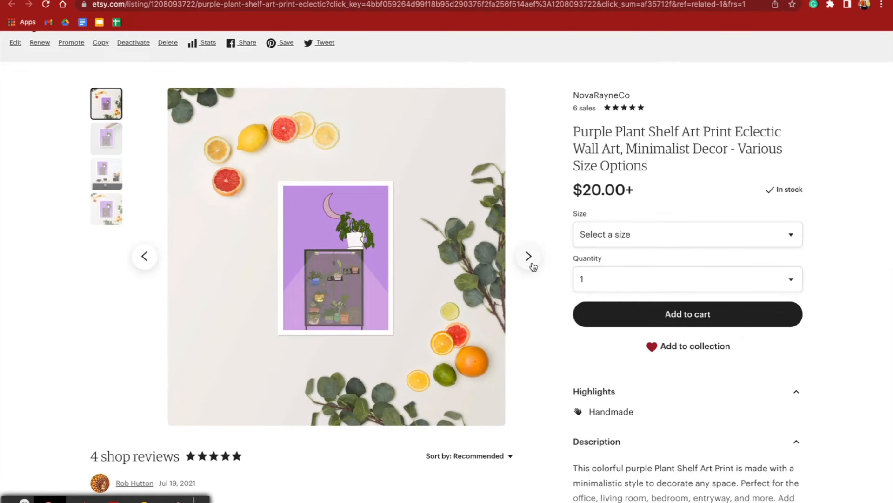
- Read the full description of the Purple Plant Shelf listing and look over the items on the NovaRayneCo shop page
{"action": "scroll", "coordinate": [533, 266], "scroll_direction": "down", "scroll_amount": 3}
{"action": "left_click", "coordinate": [640, 162]}
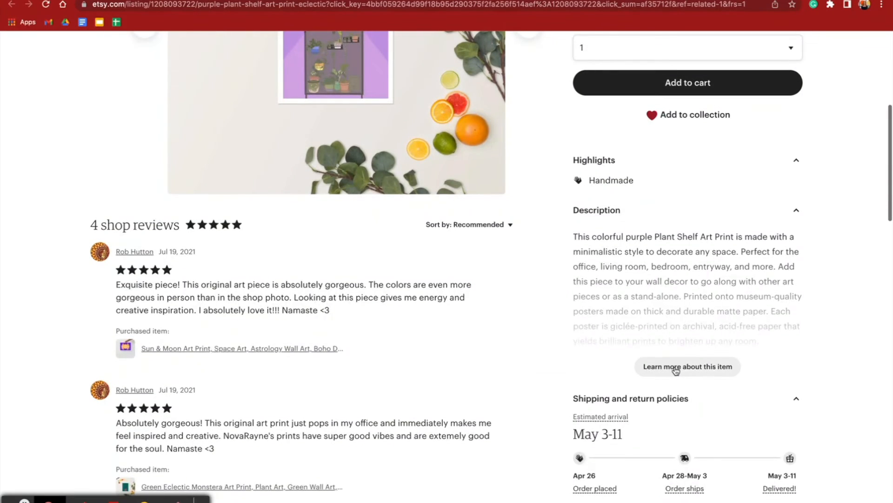
{"action": "left_click", "coordinate": [676, 367]}
{"action": "scroll", "coordinate": [676, 370], "scroll_direction": "down", "scroll_amount": 2}
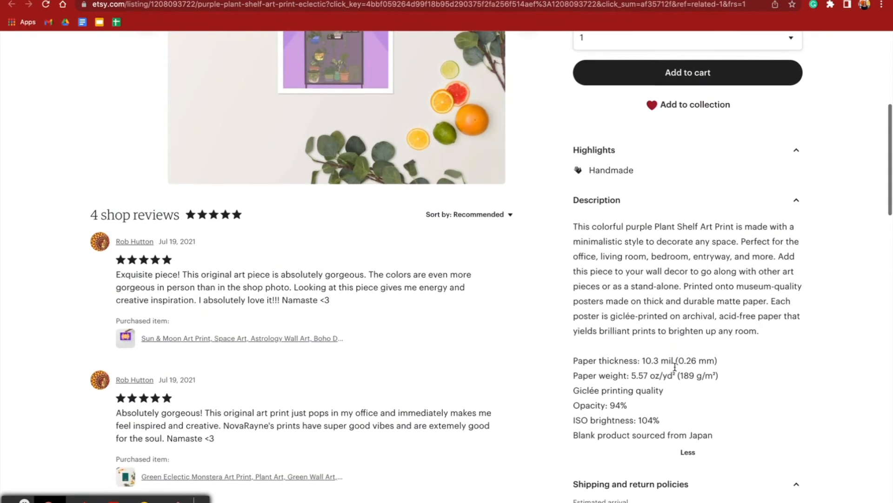
{"action": "scroll", "coordinate": [675, 370], "scroll_direction": "down", "scroll_amount": 2}
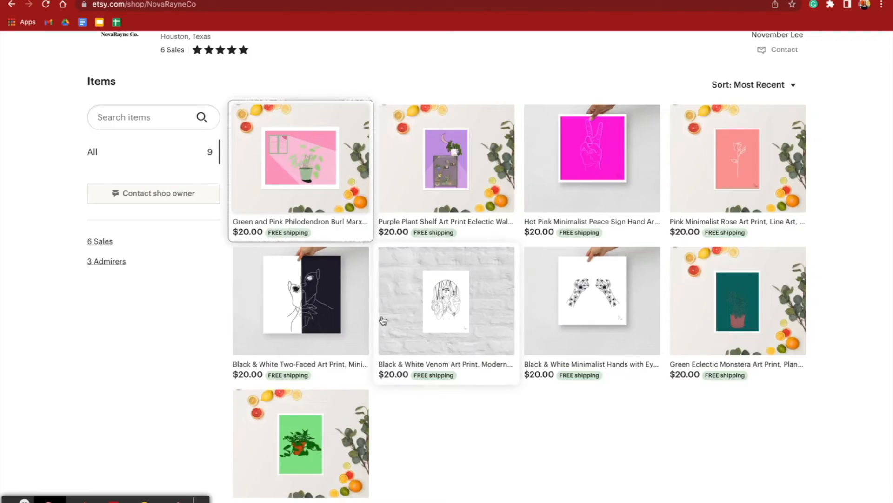
{"action": "scroll", "coordinate": [455, 138], "scroll_direction": "down", "scroll_amount": 1}
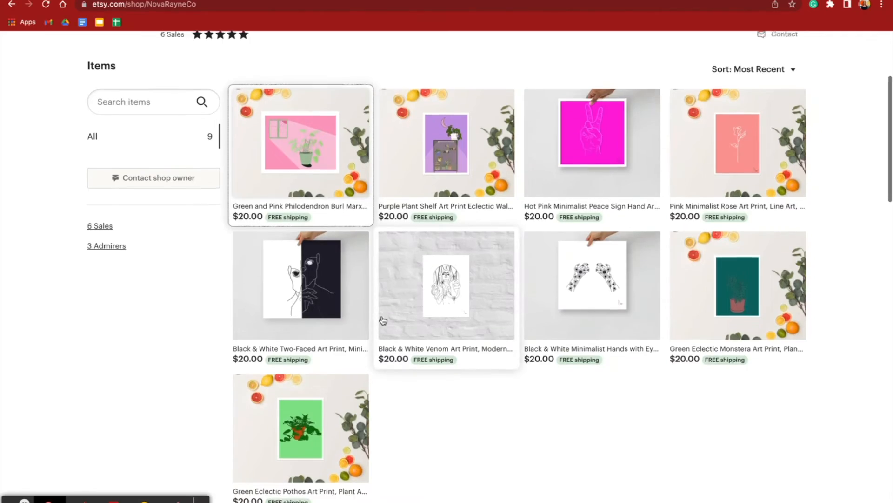